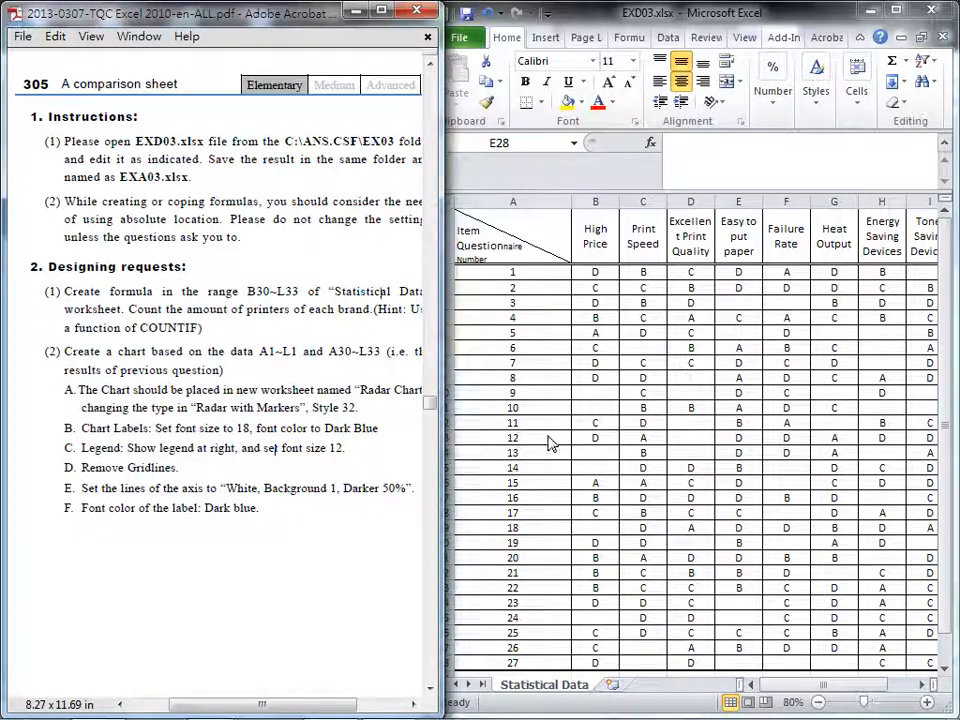
scroll(352, 388, "down", 10)
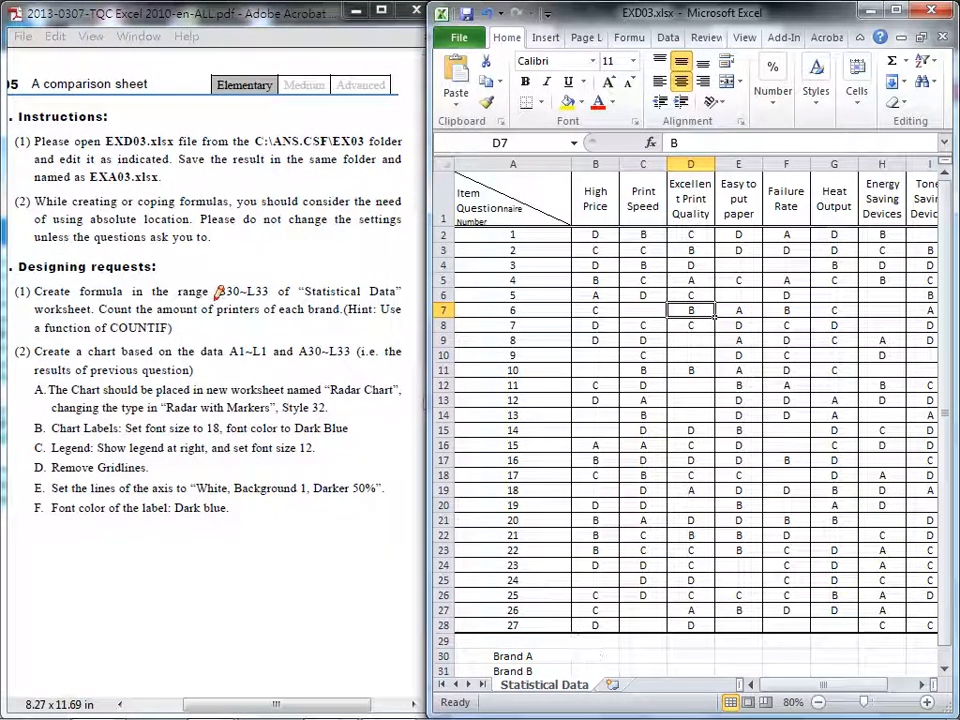
left_click_drag(217, 298, 291, 298)
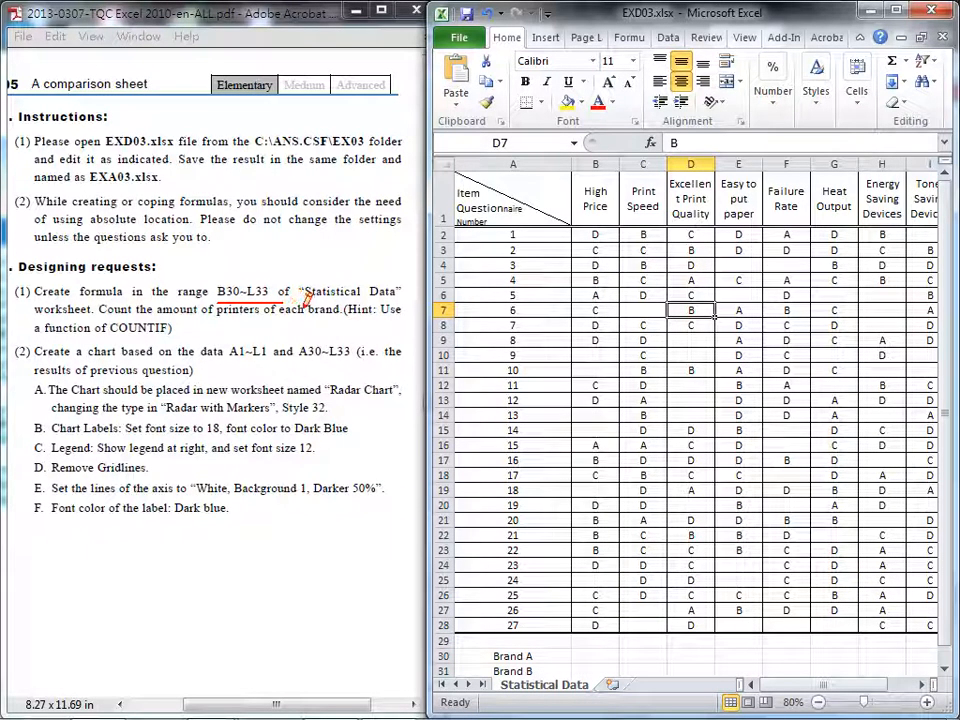
left_click_drag(98, 336, 174, 336)
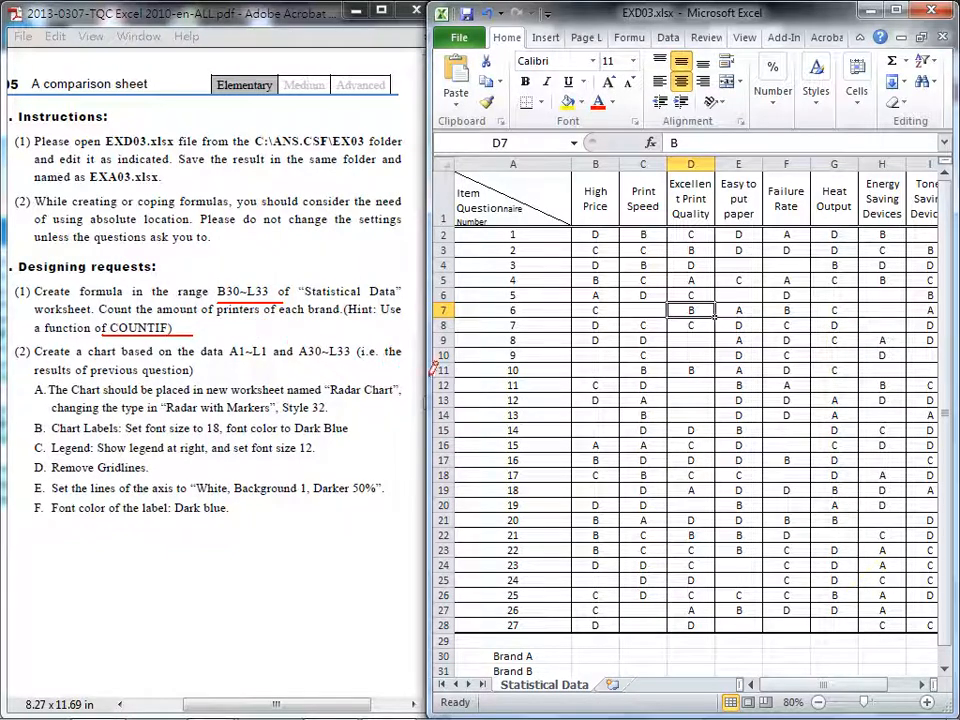
key("Escape")
Enter the formula =COUNTIF(B2:B28,A30) in cell B30 to count Brand A in the High Price column.
left_click(589, 656)
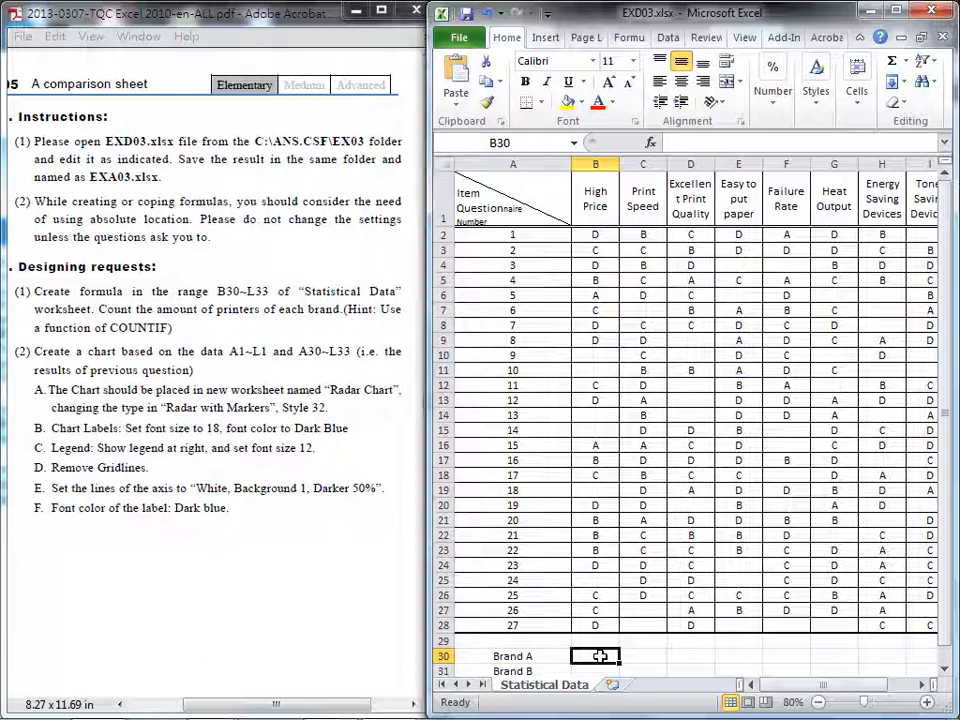
type("=")
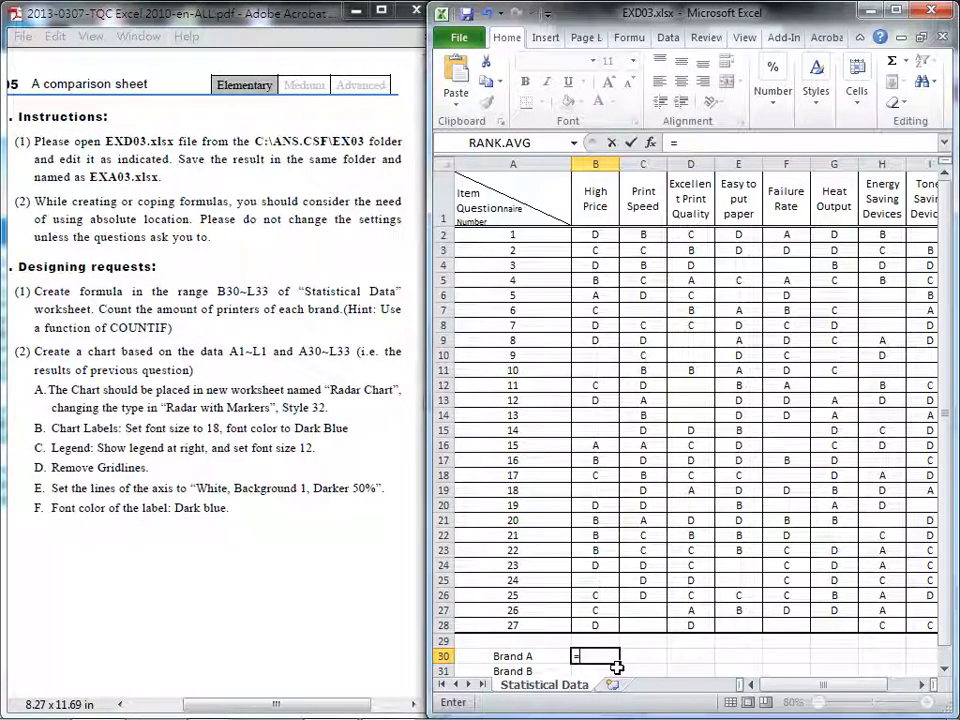
type("coun")
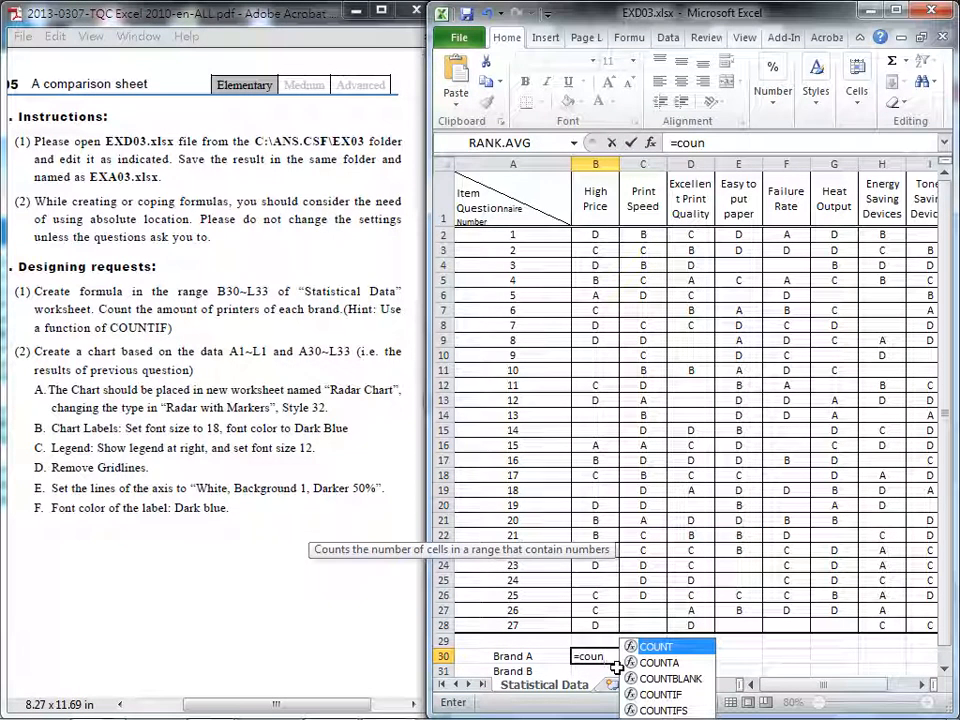
double_click(665, 693)
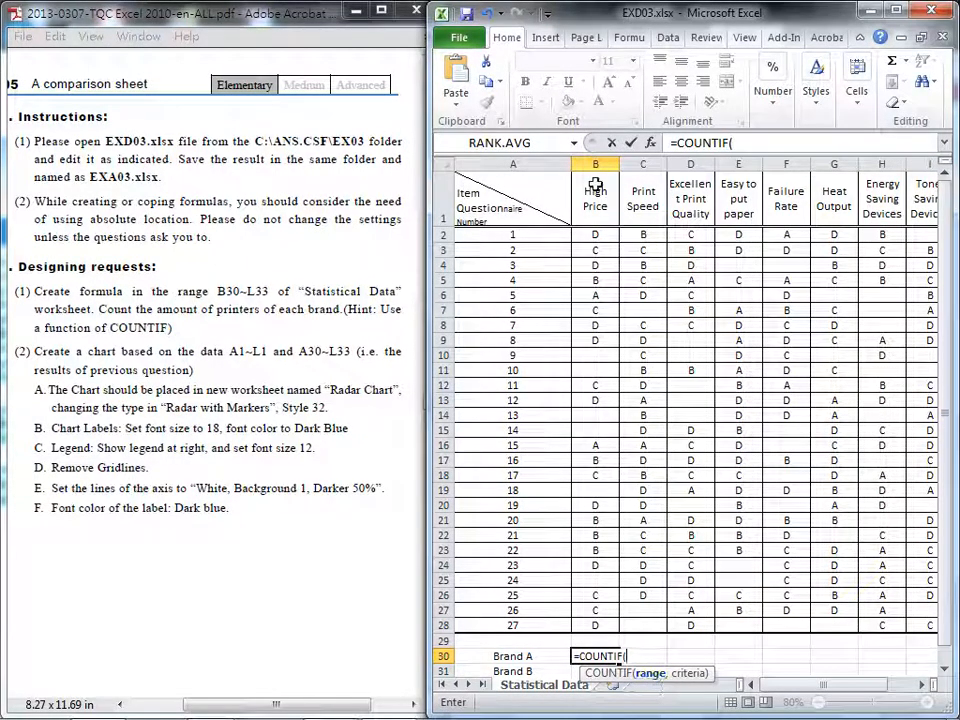
left_click_drag(592, 234, 594, 625)
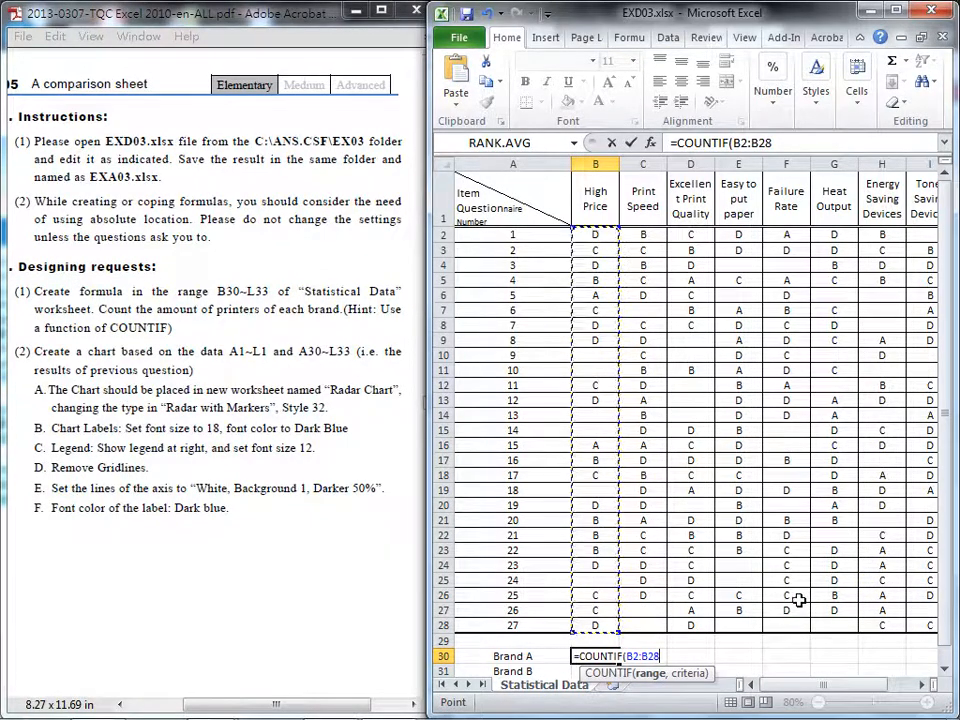
type(",")
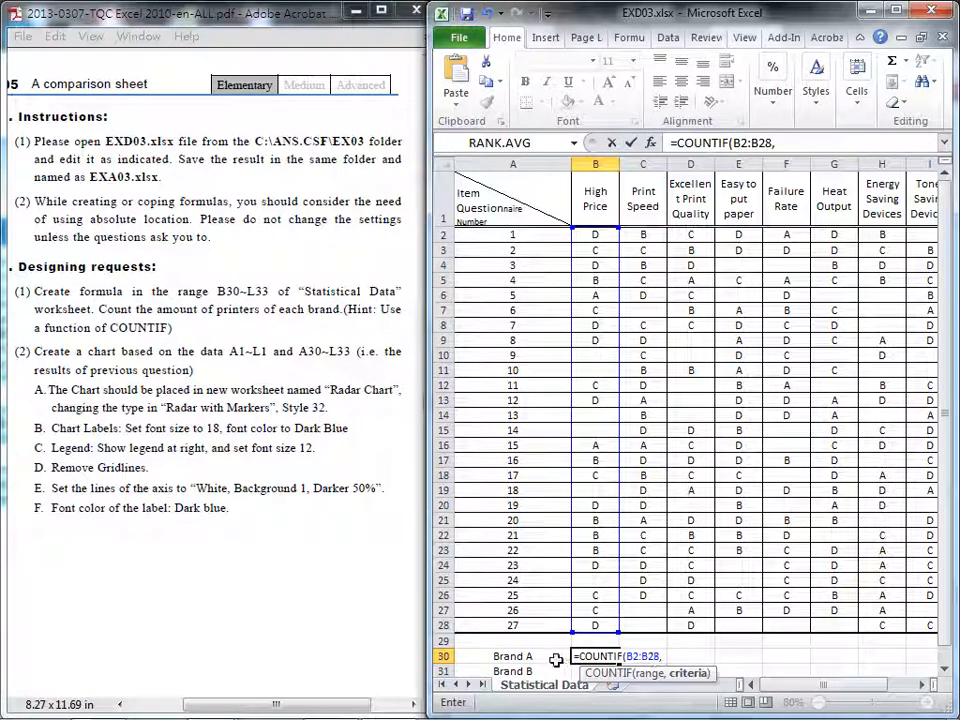
left_click(515, 656)
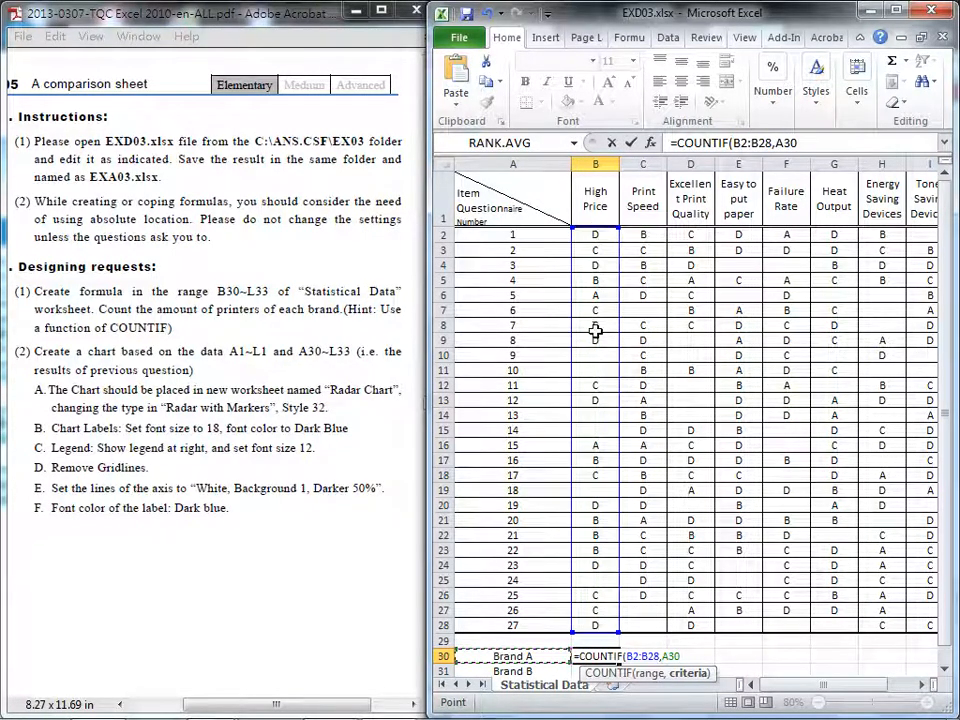
left_click(612, 143)
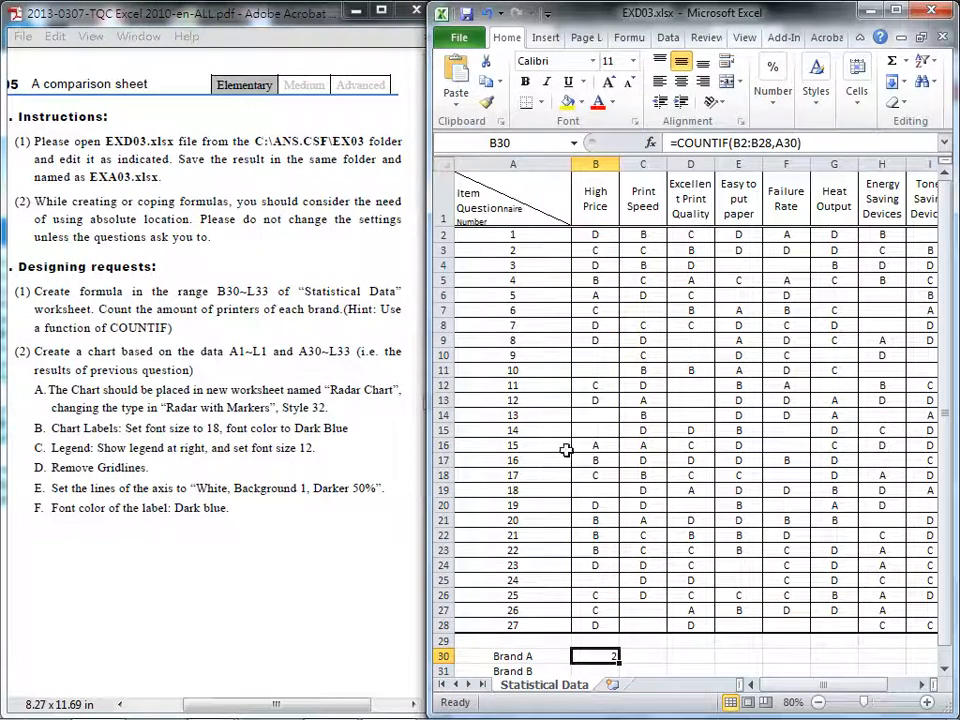
Check the content of criteria cell A30 and the cell references used by the COUNTIF formula in B30.
left_click(515, 656)
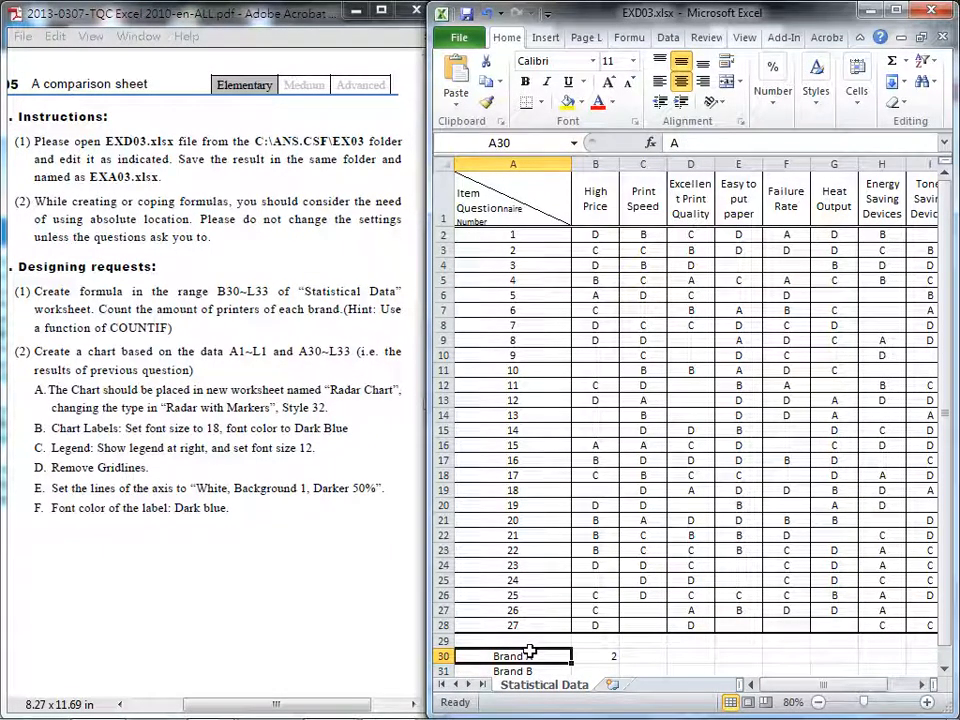
left_click(582, 656)
left_click(716, 145)
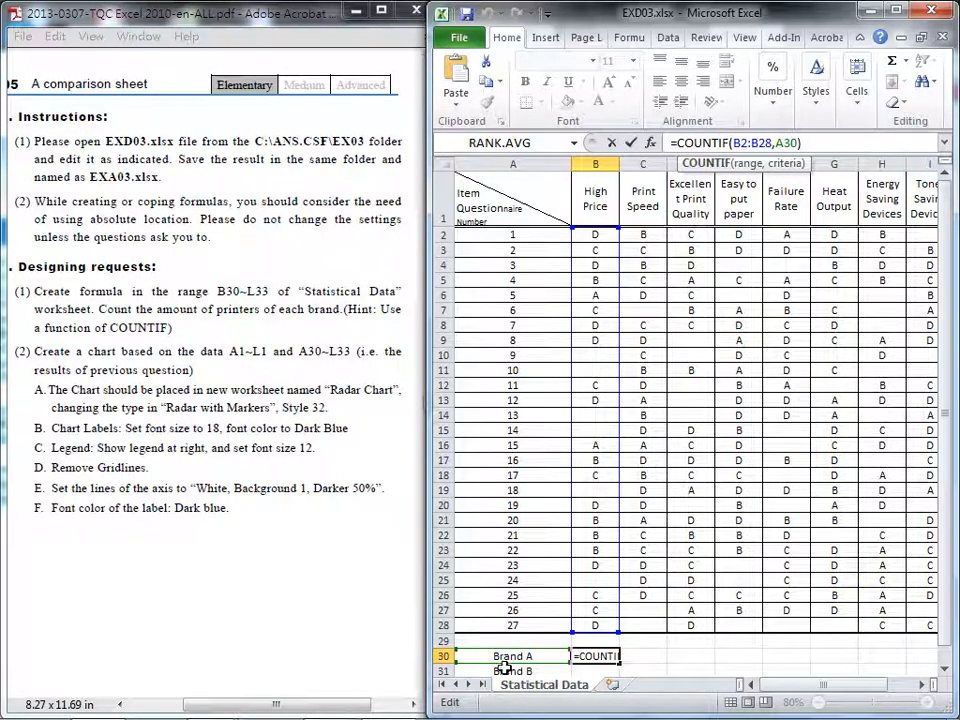
left_click(630, 143)
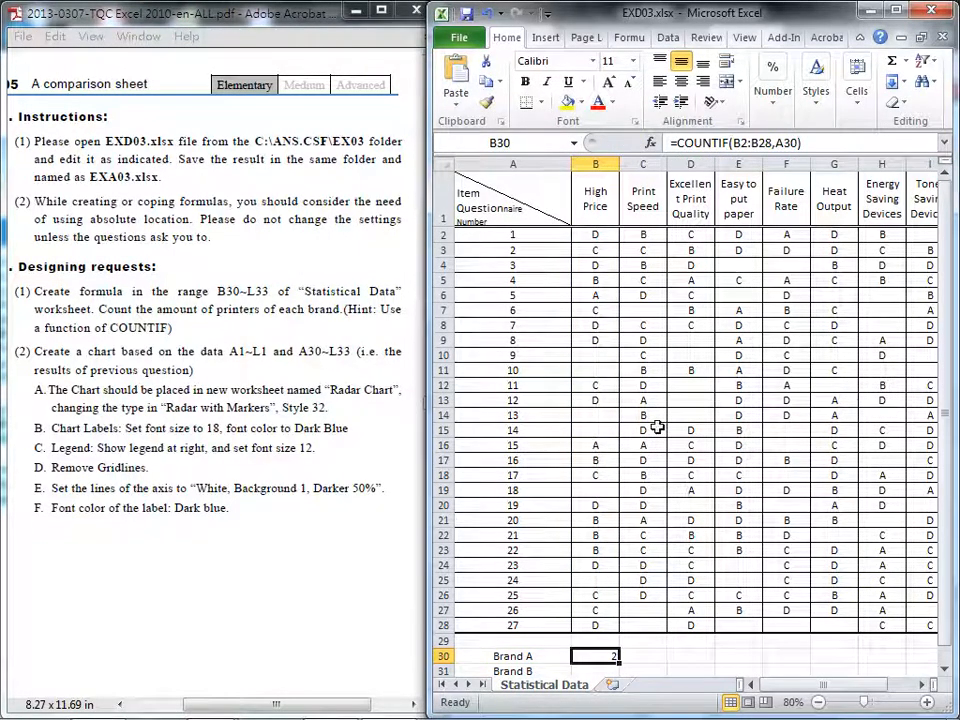
Make the row references of the counted range absolute in B30's formula, changing it to B$2:B$28.
scroll(656, 427, "down", 2)
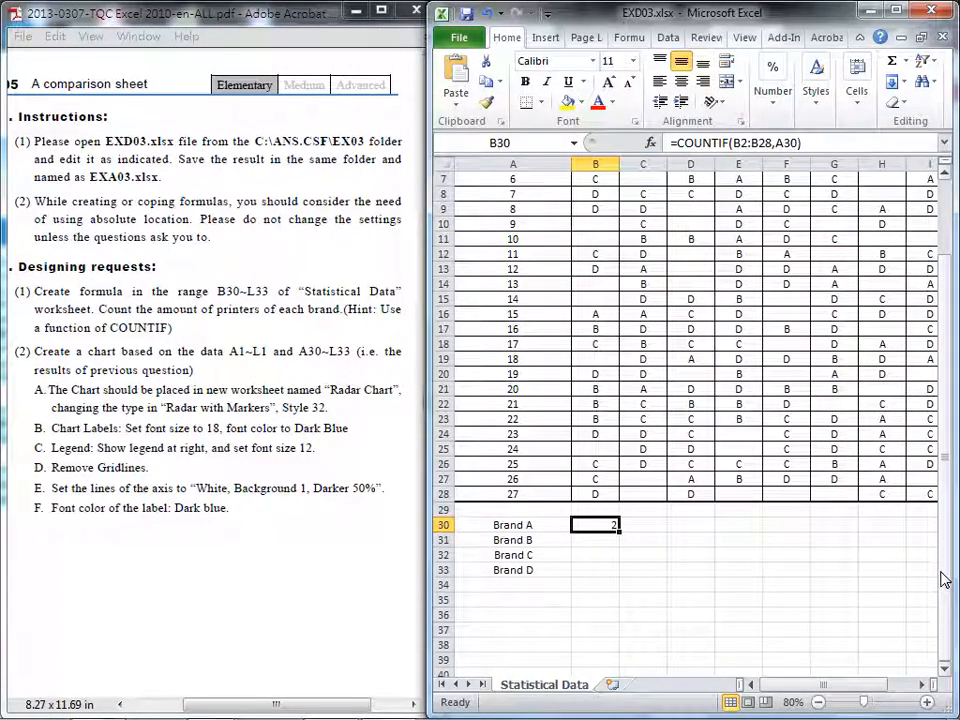
scroll(709, 560, "up", 1)
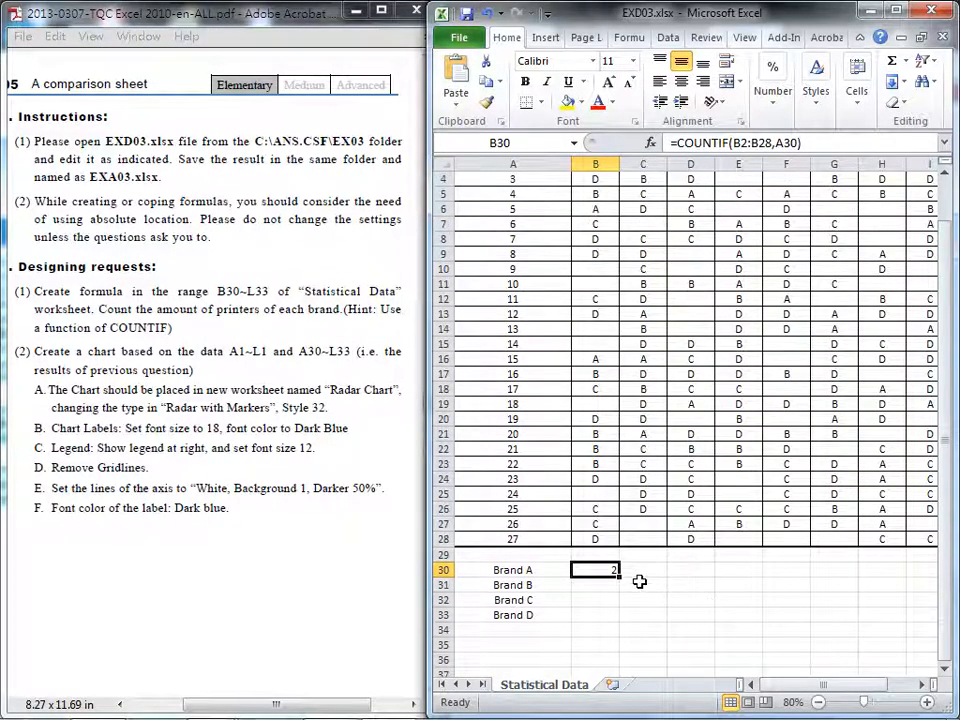
left_click(748, 143)
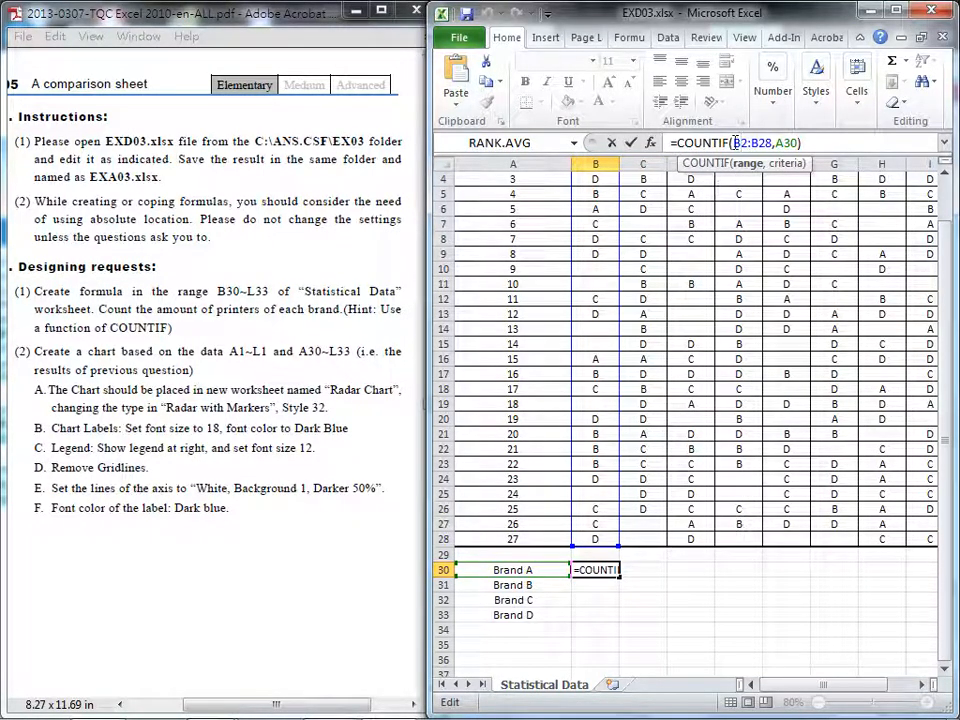
left_click_drag(735, 143, 763, 143)
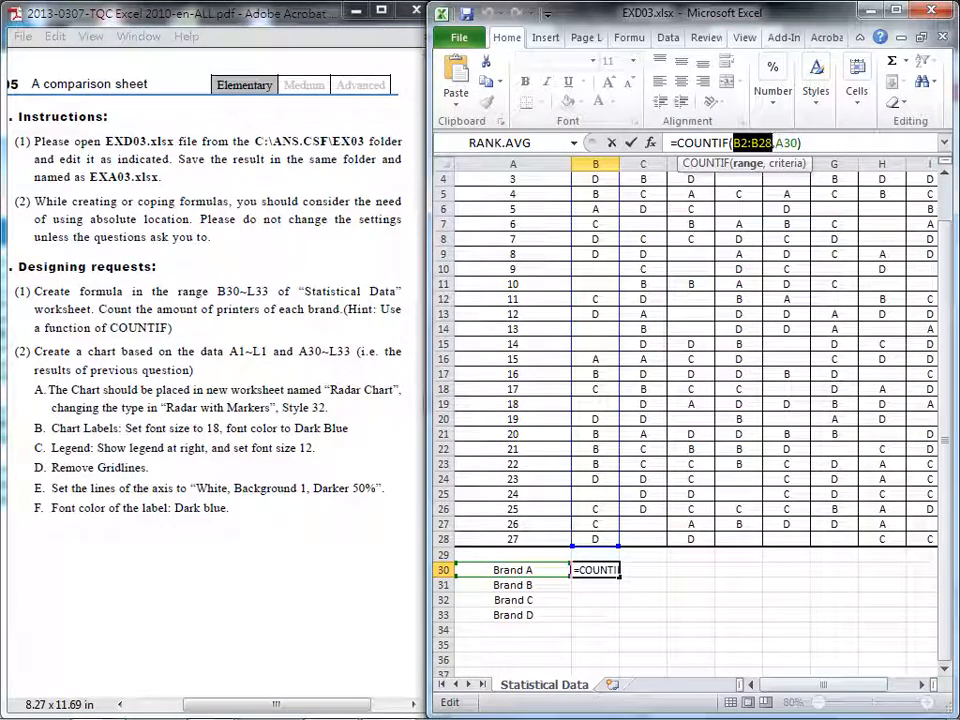
key("F4")
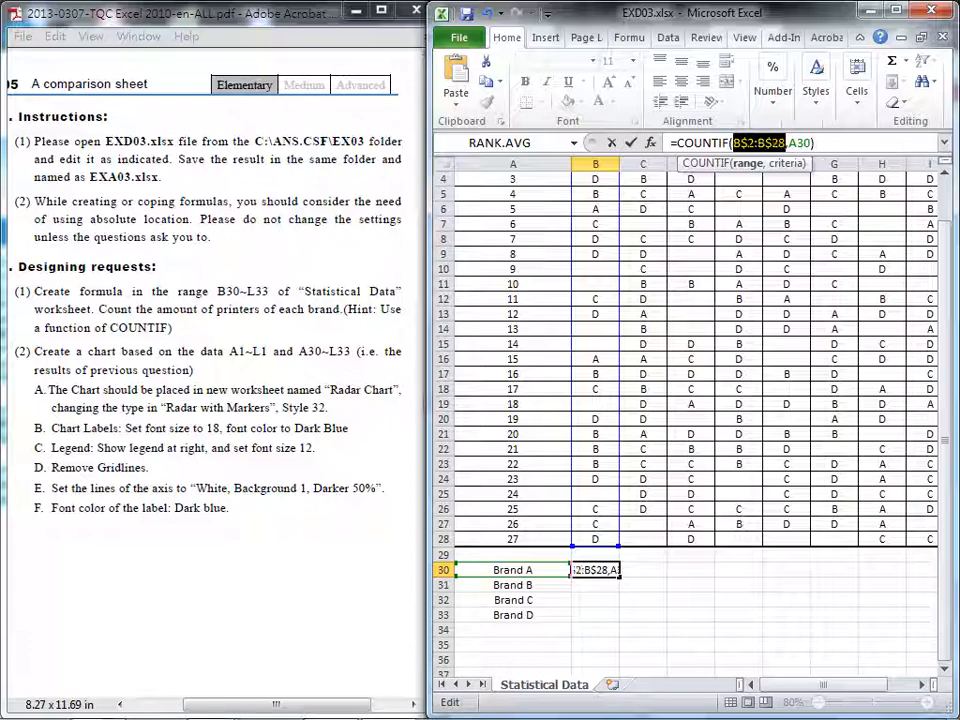
key("F4")
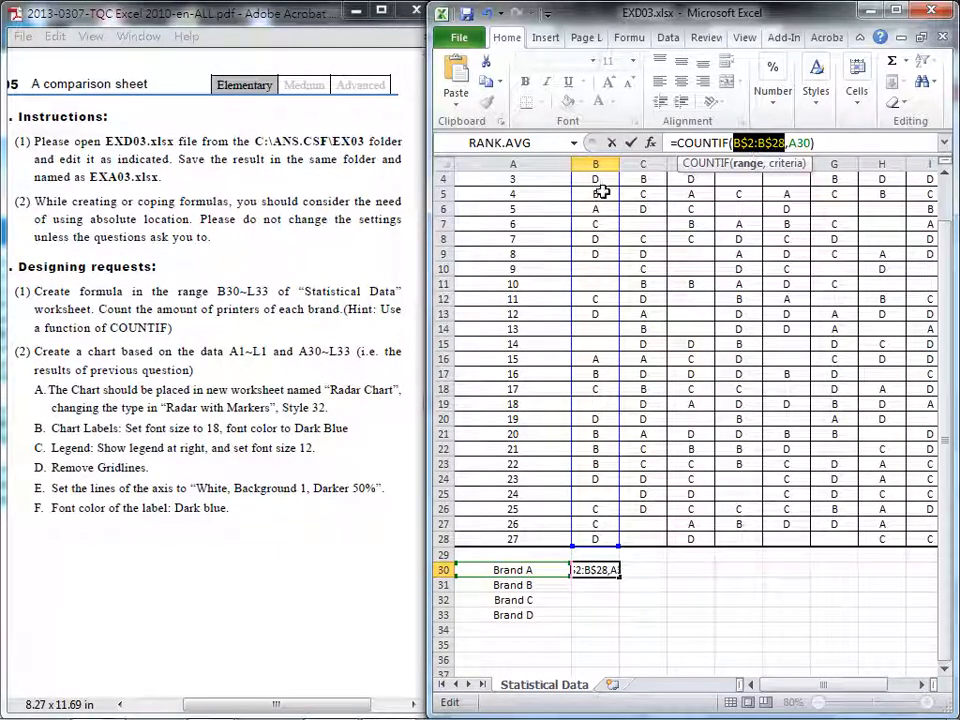
left_click(631, 145)
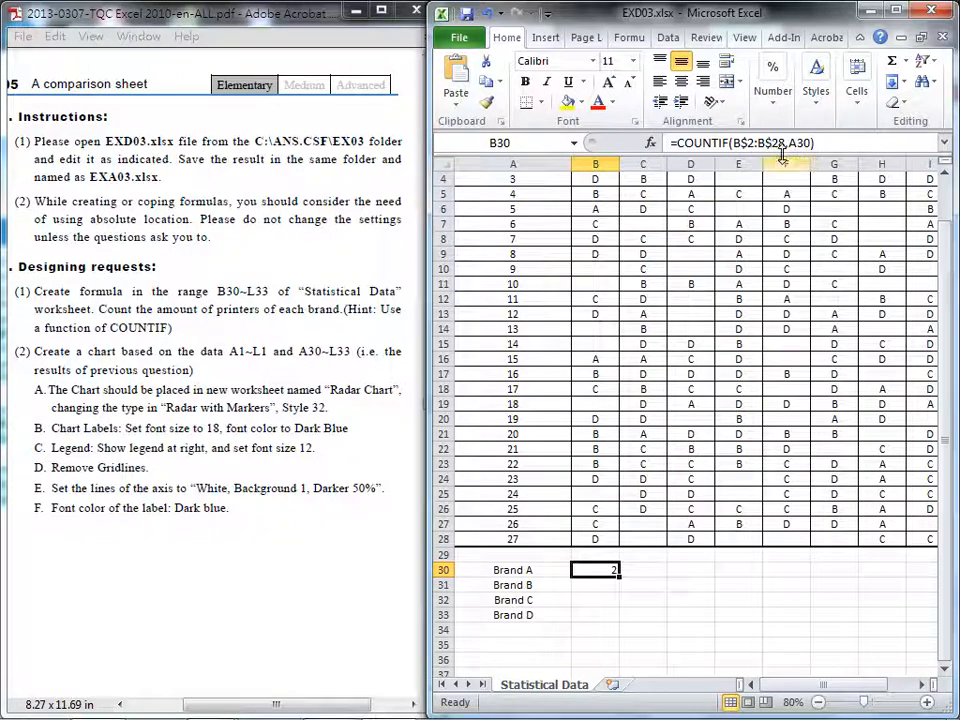
Make the criteria's column absolute as $A30 in B30's formula and fill the formula across B30:L33.
left_click(786, 143)
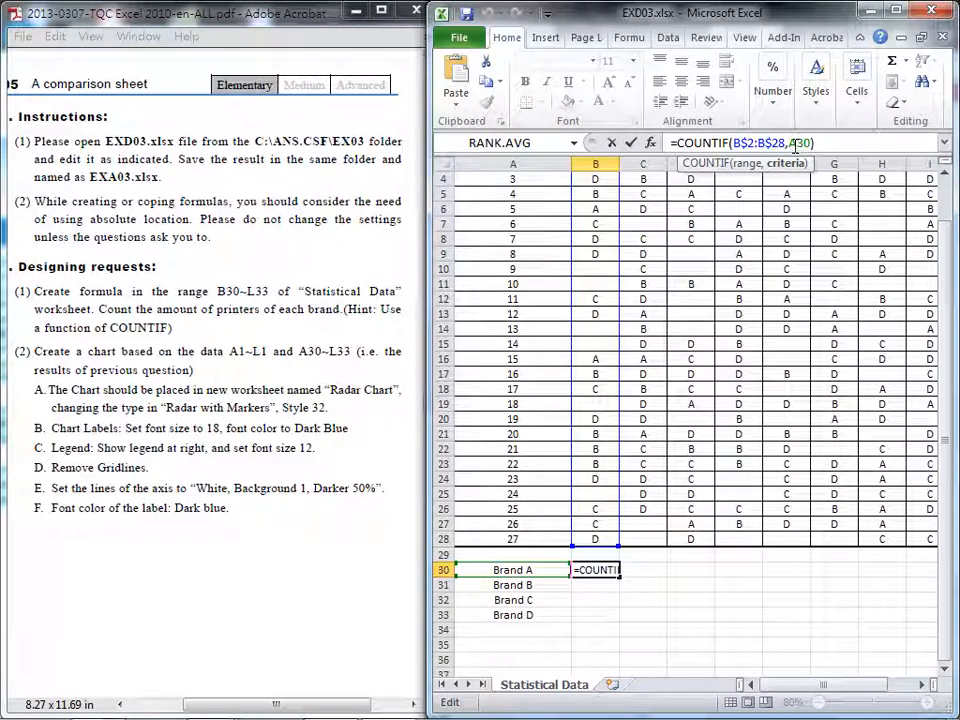
key("F4")
key("F4")
key("F4")
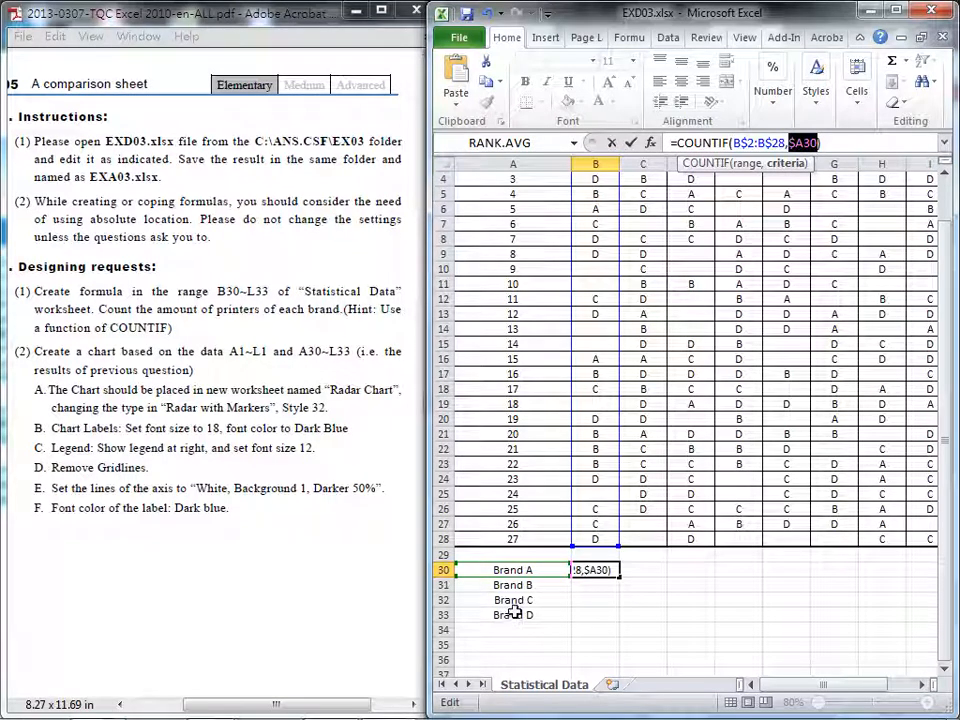
left_click(634, 146)
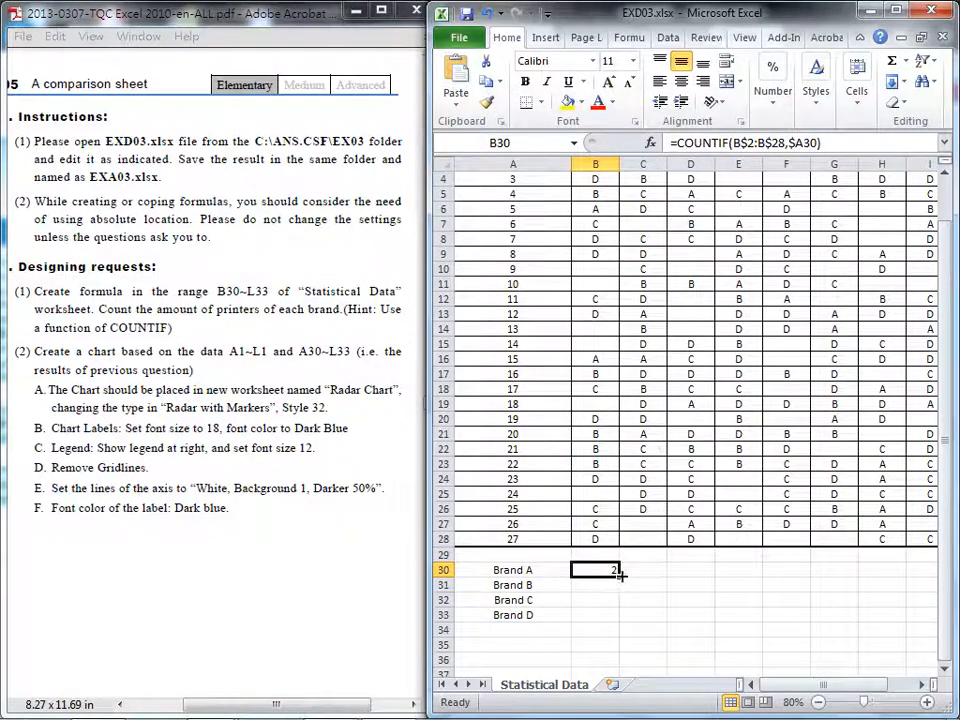
left_click_drag(620, 576, 797, 620)
left_click_drag(834, 686, 784, 688)
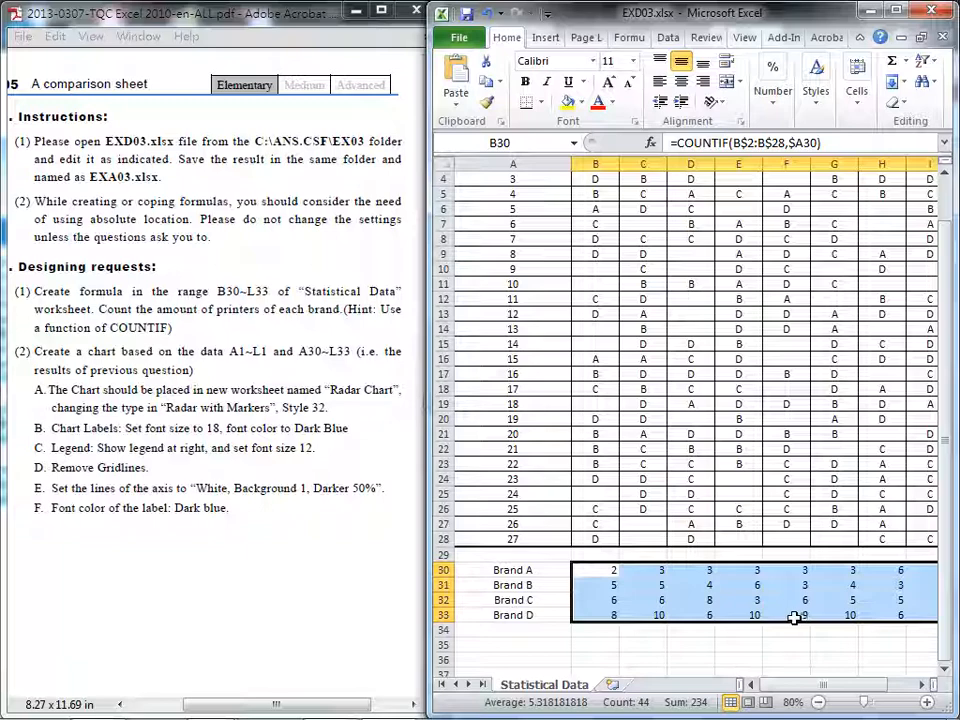
left_click(348, 381)
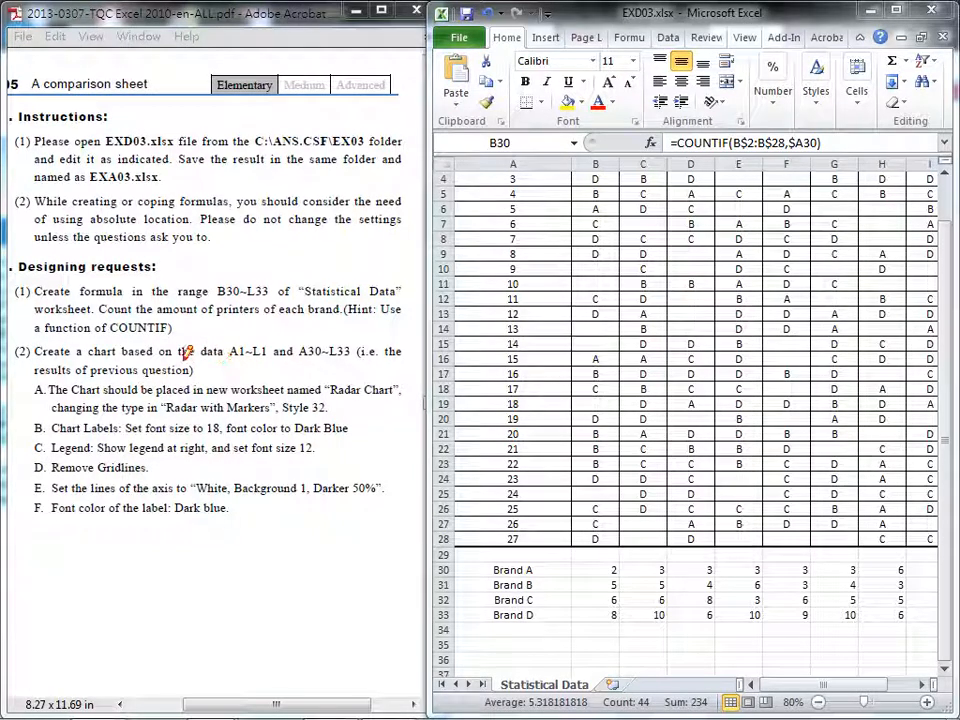
left_click_drag(224, 357, 352, 357)
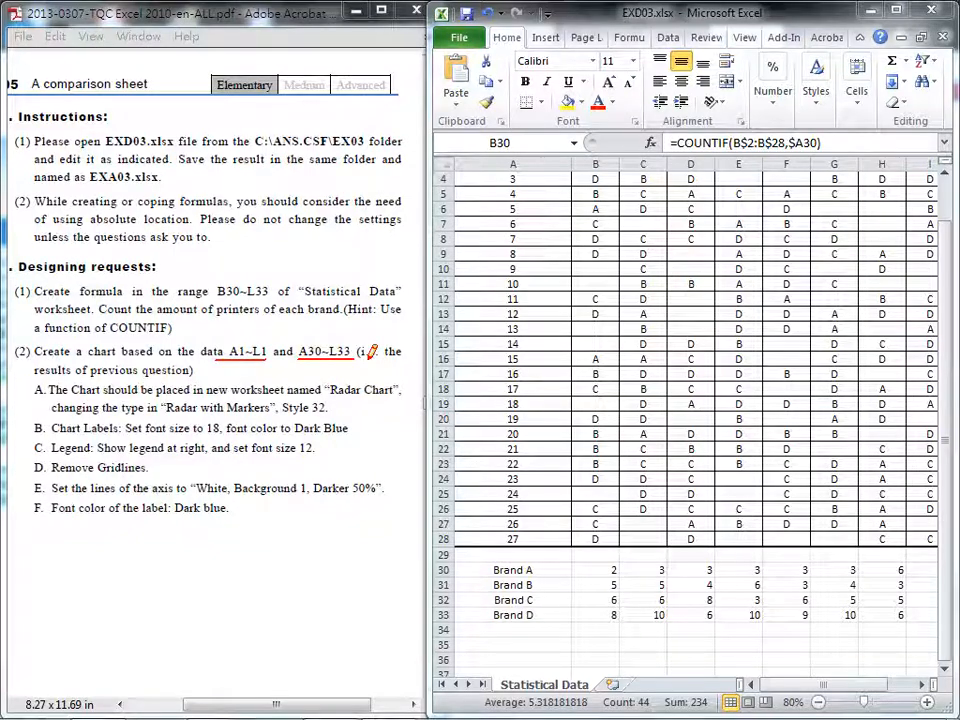
key("Escape")
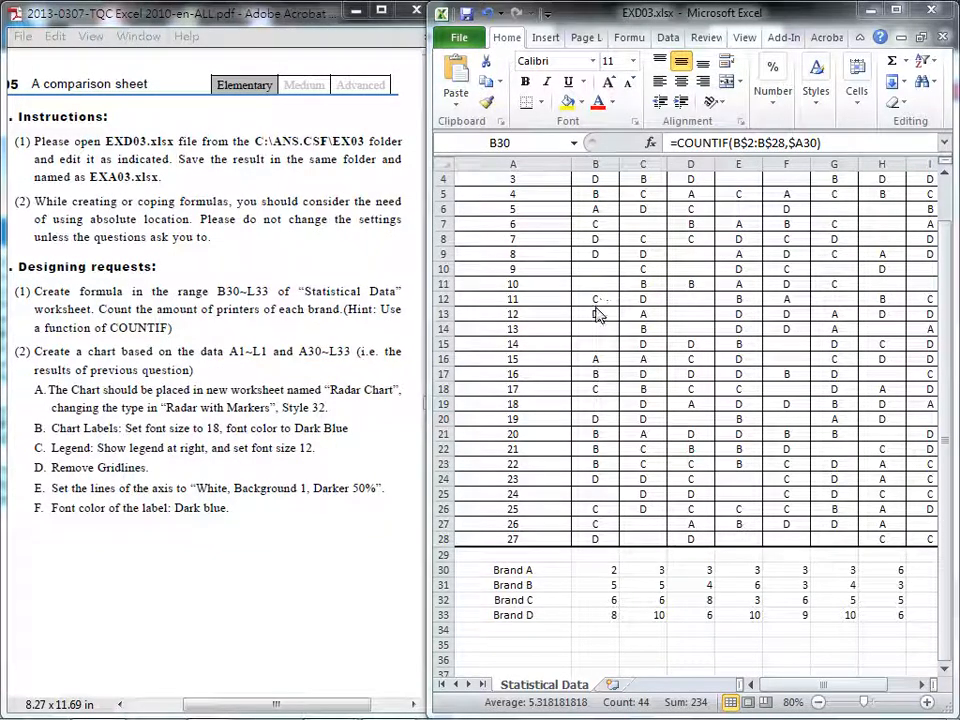
Select the header range A1:L1 together with the brand count range A30:L33 as chart data.
scroll(597, 314, "up", 1)
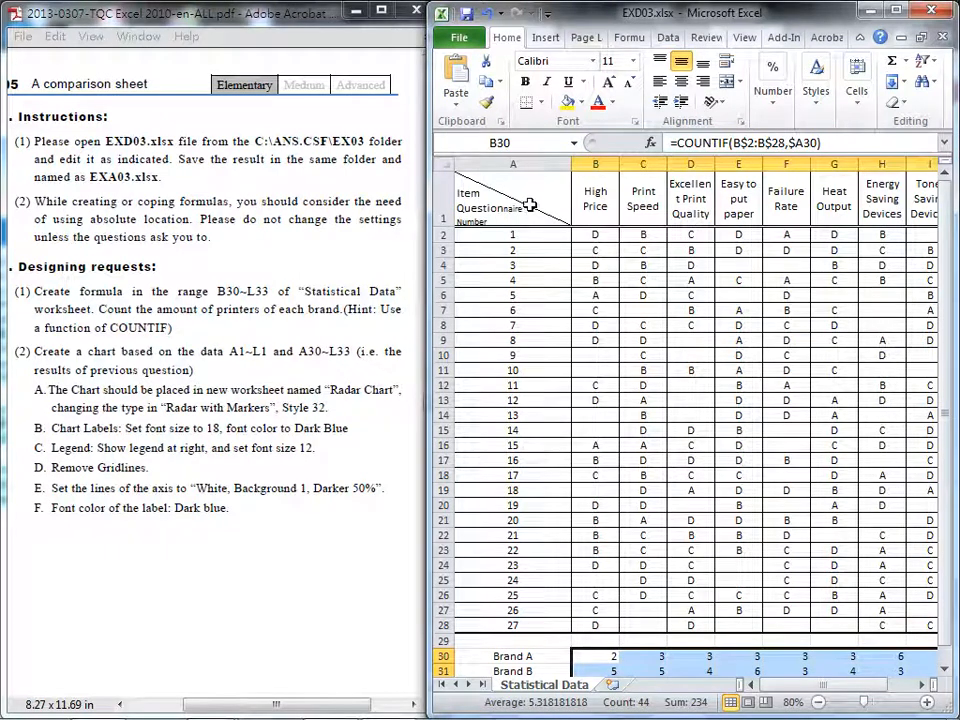
left_click_drag(529, 205, 863, 204)
scroll(579, 482, "down", 4)
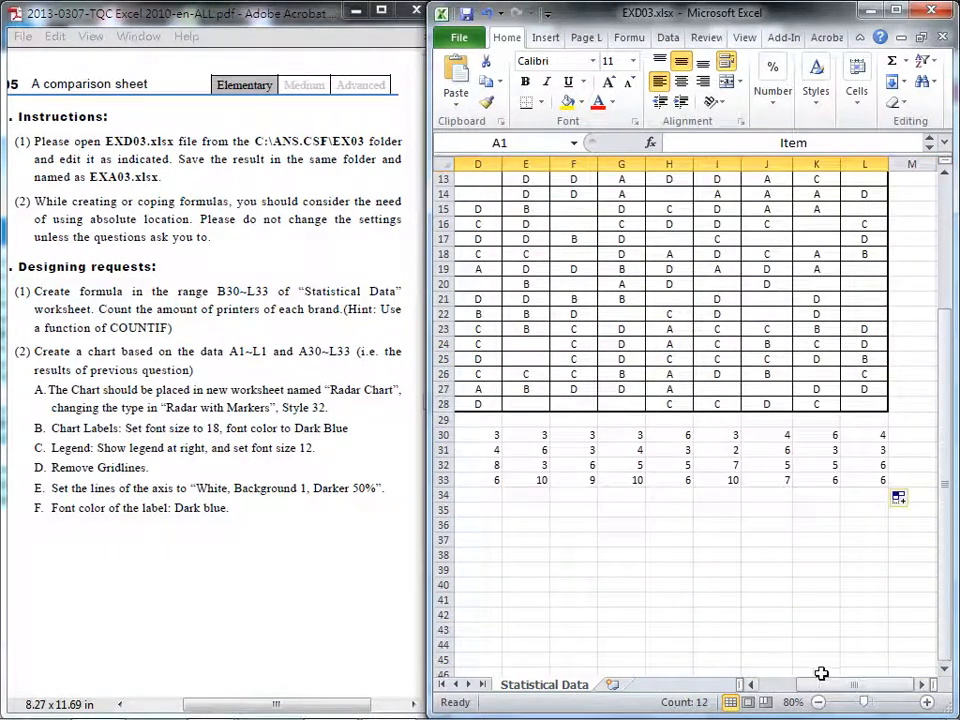
left_click_drag(821, 680, 748, 680)
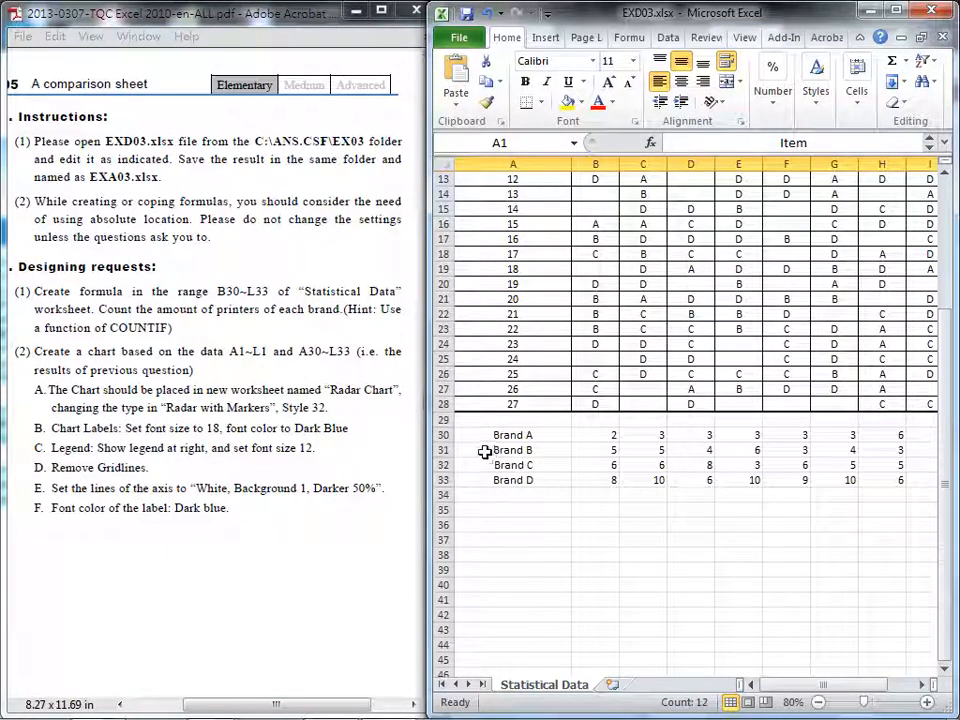
left_click_drag(493, 436, 879, 489)
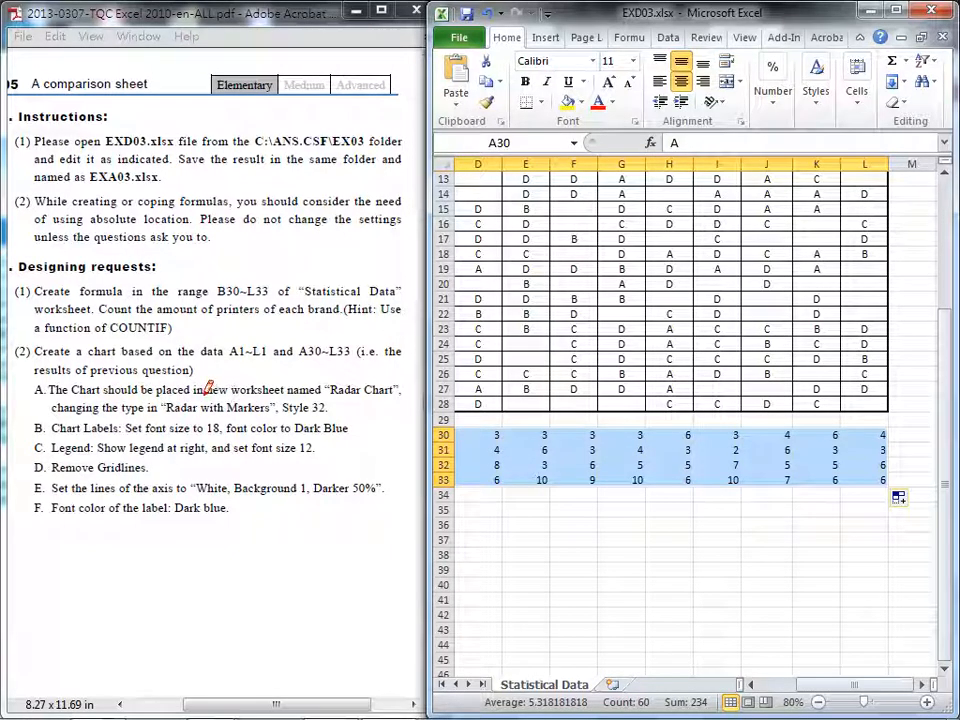
left_click_drag(207, 395, 395, 395)
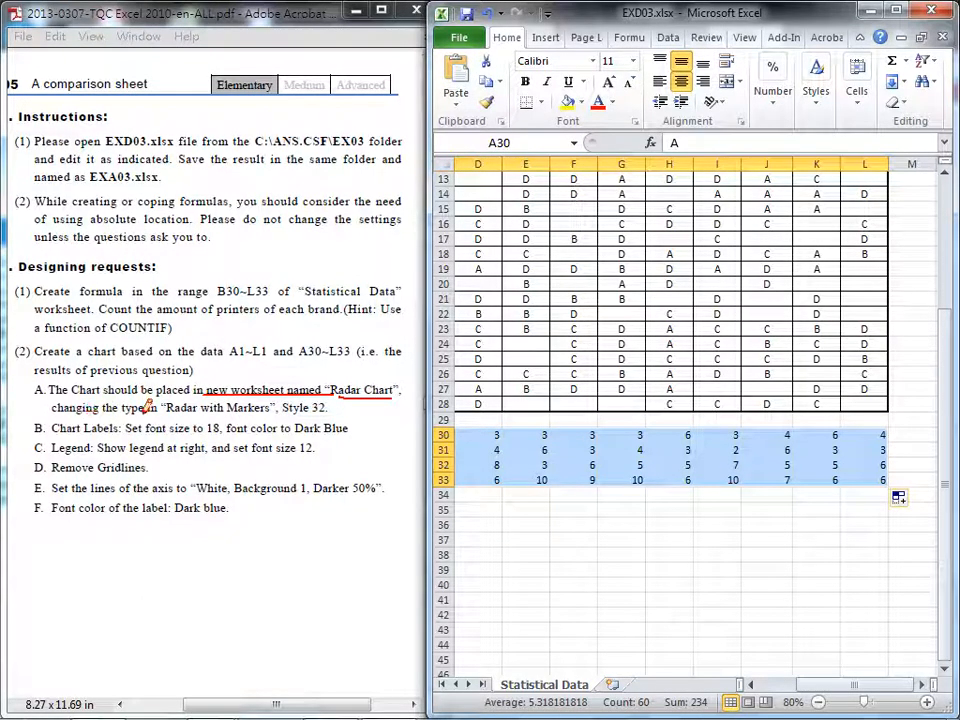
left_click_drag(165, 411, 328, 411)
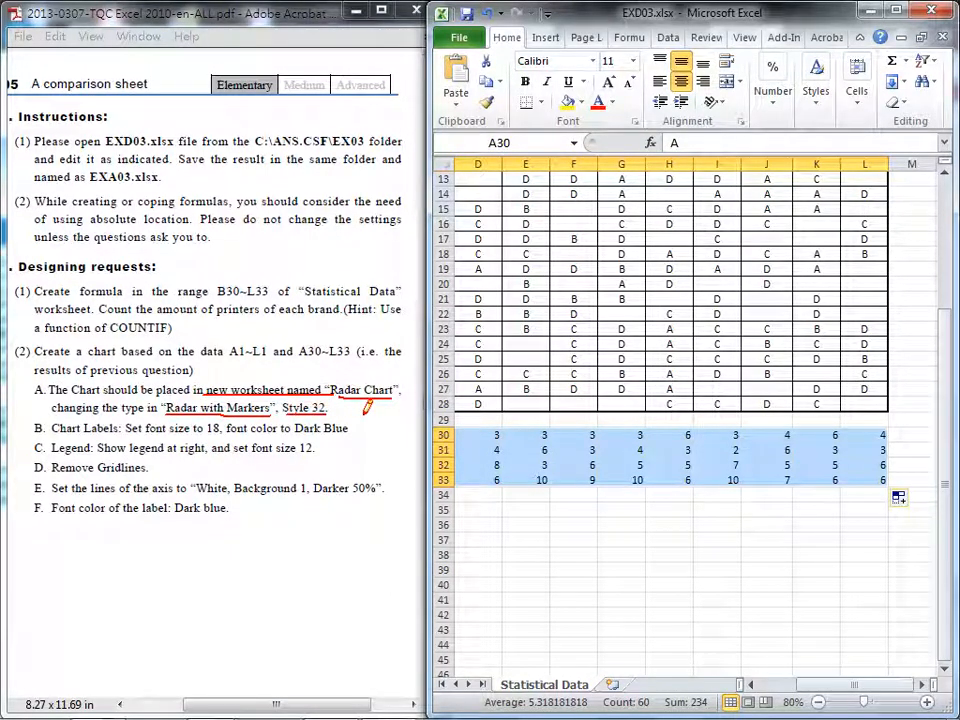
key("Escape")
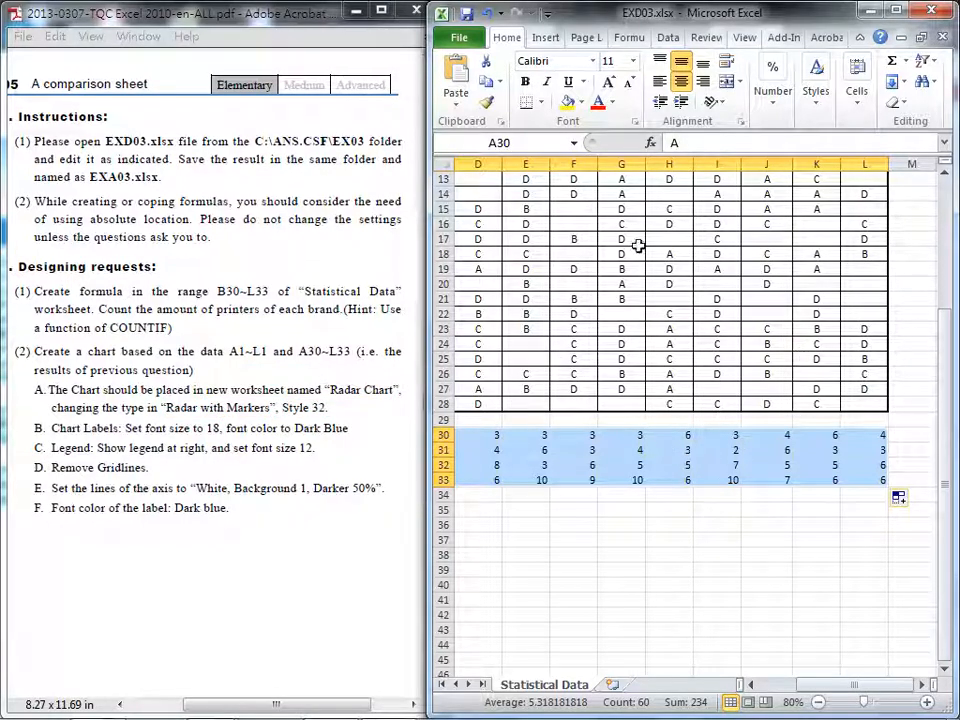
Insert a Radar with Markers chart from the selected header and brand count ranges.
left_click(545, 40)
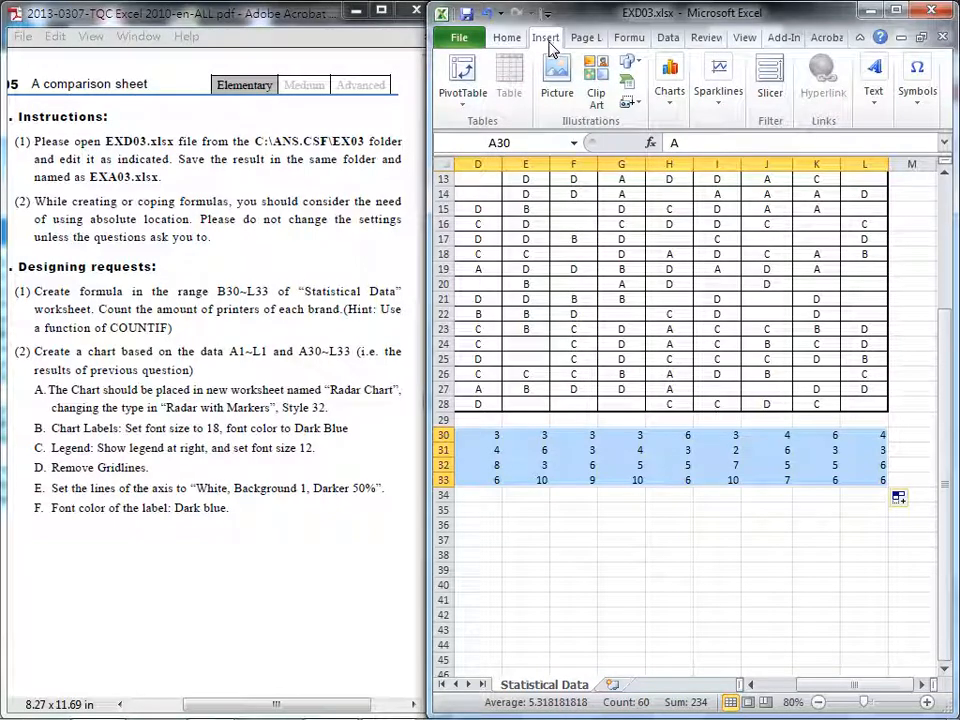
left_click(669, 82)
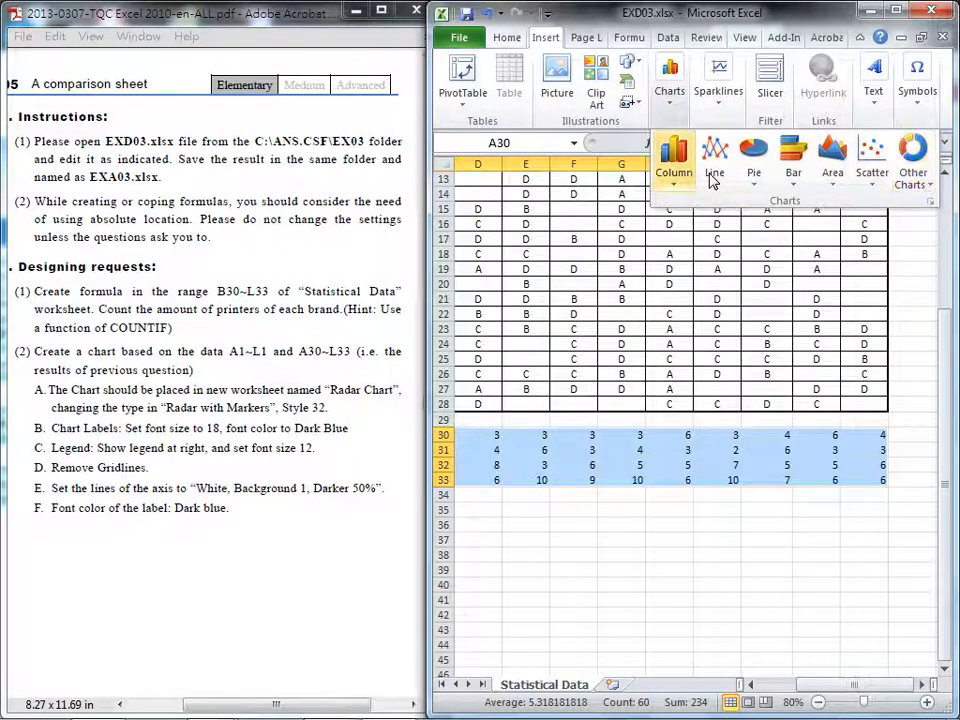
left_click(926, 186)
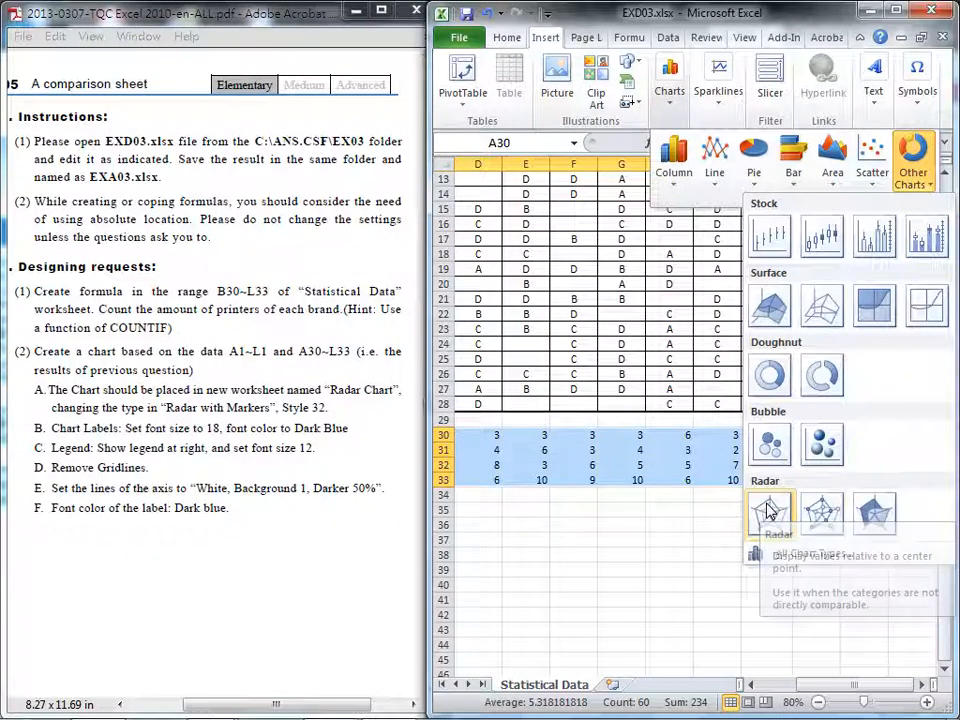
left_click(828, 512)
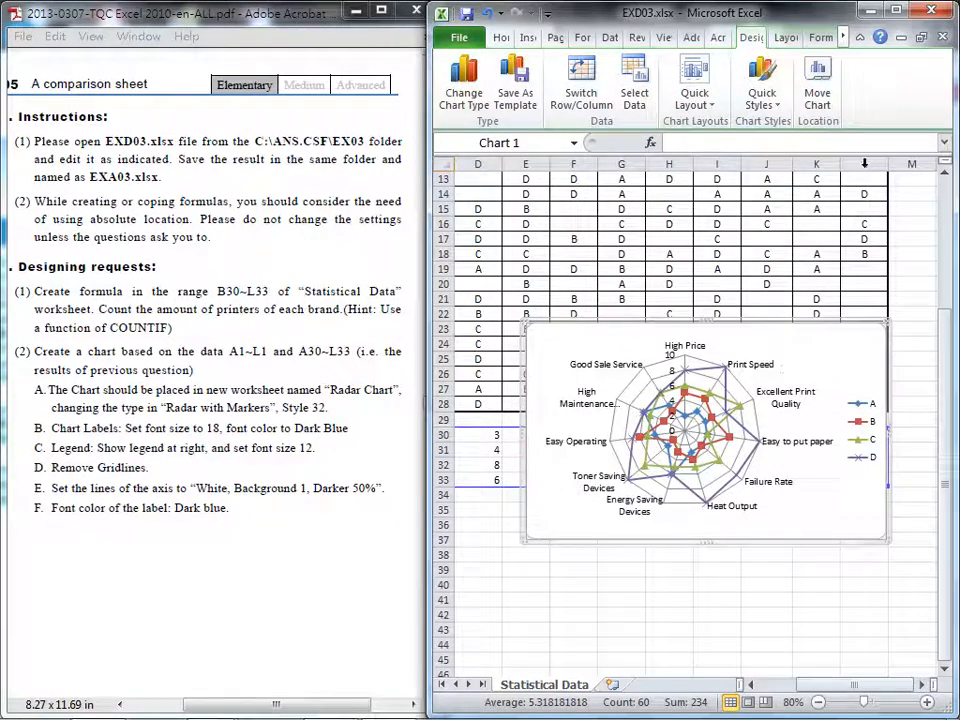
Move the radar chart to a new sheet named "Radar Chart".
left_click(817, 96)
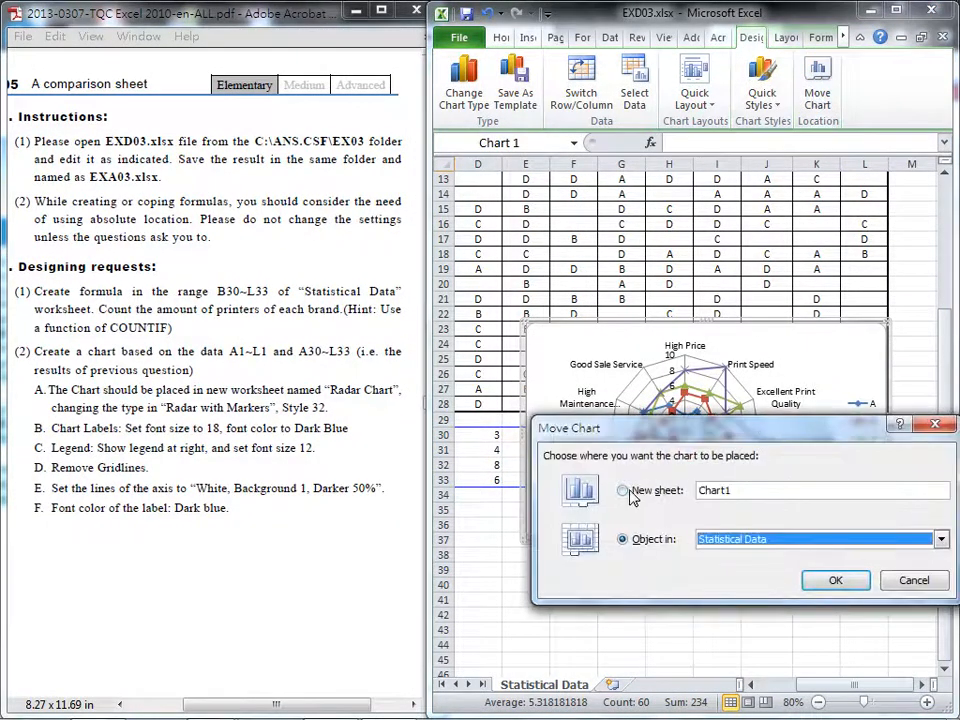
left_click(716, 490)
left_click(744, 490)
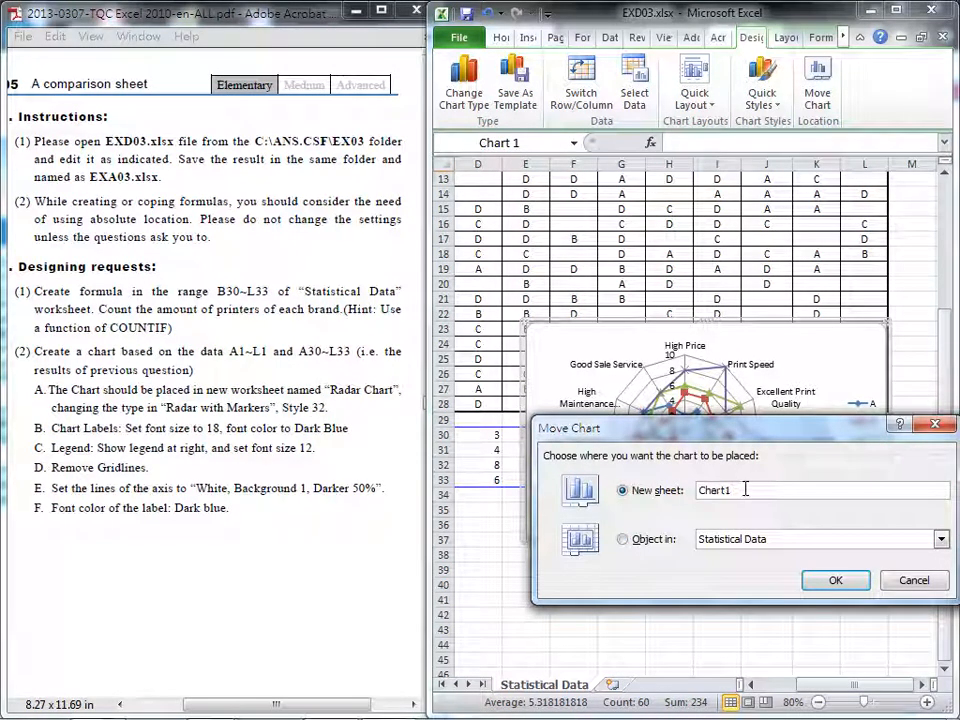
double_click(714, 488)
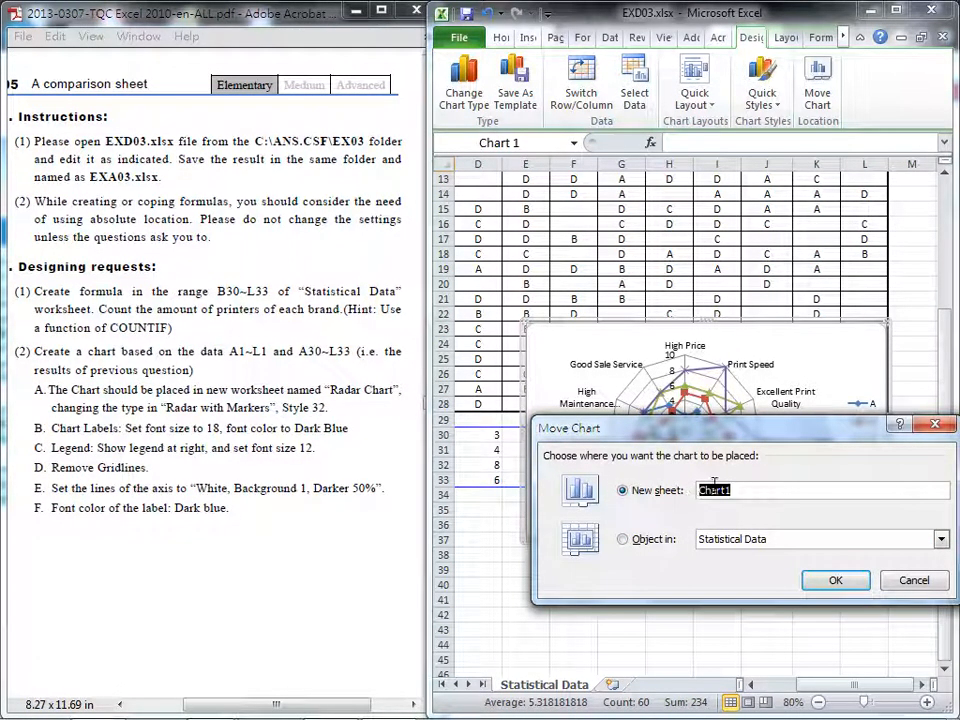
type("Radar")
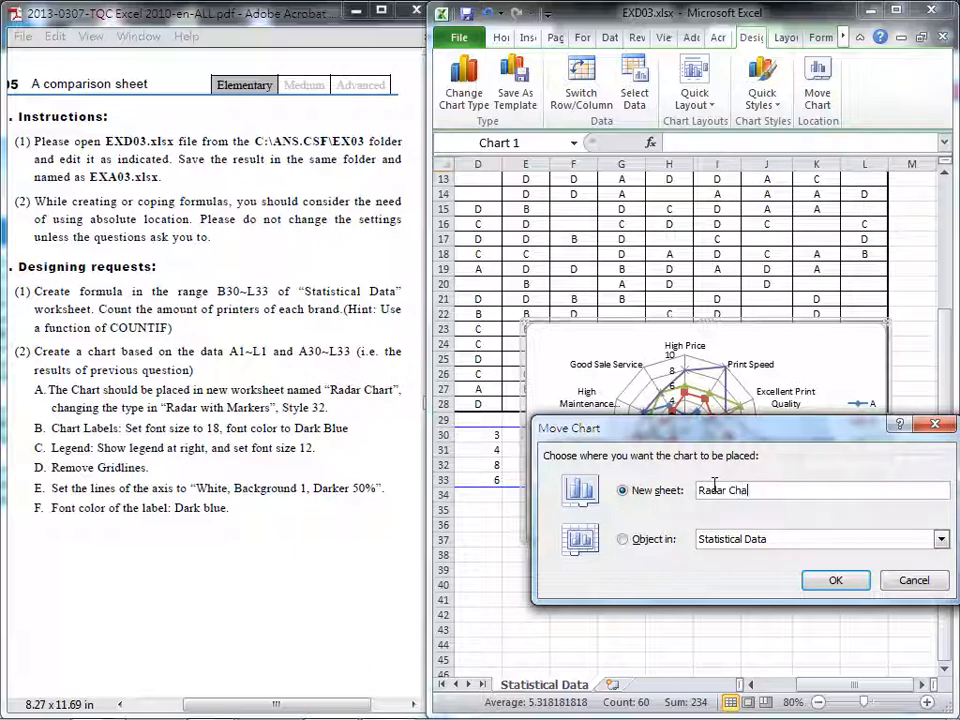
left_click(836, 580)
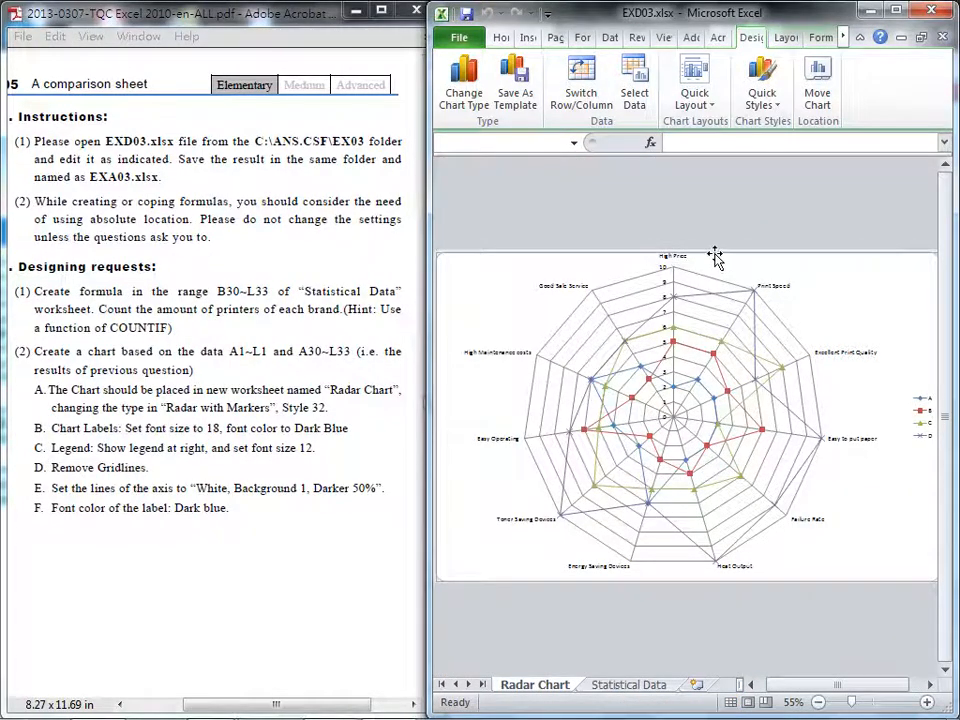
Maximize the workbook's window and apply chart Style 32 to the radar chart.
left_click(896, 11)
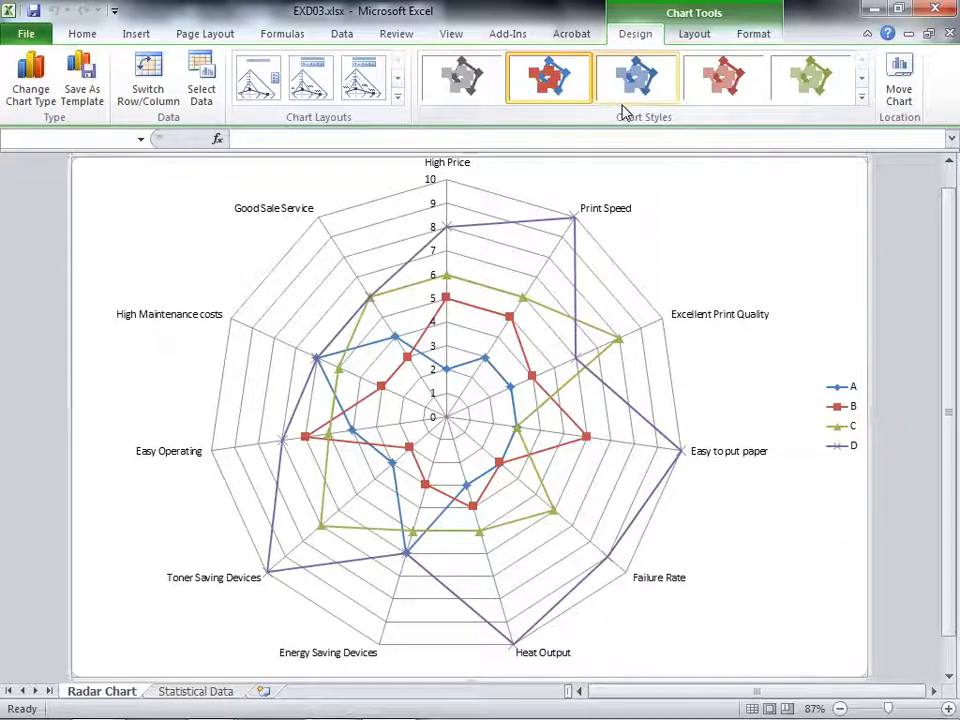
left_click(861, 98)
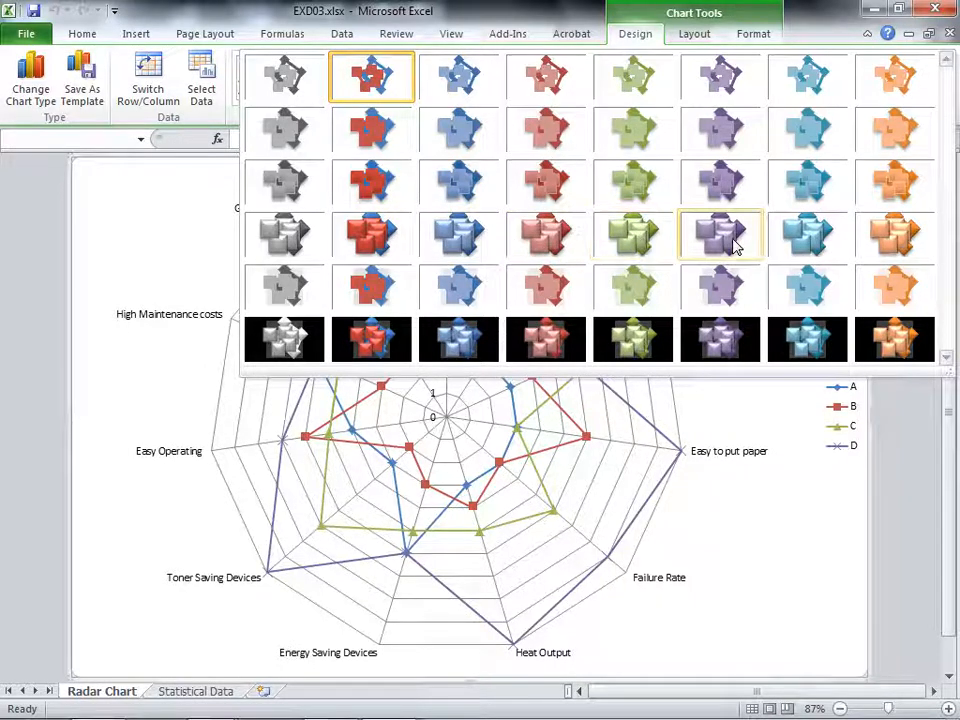
left_click(910, 242)
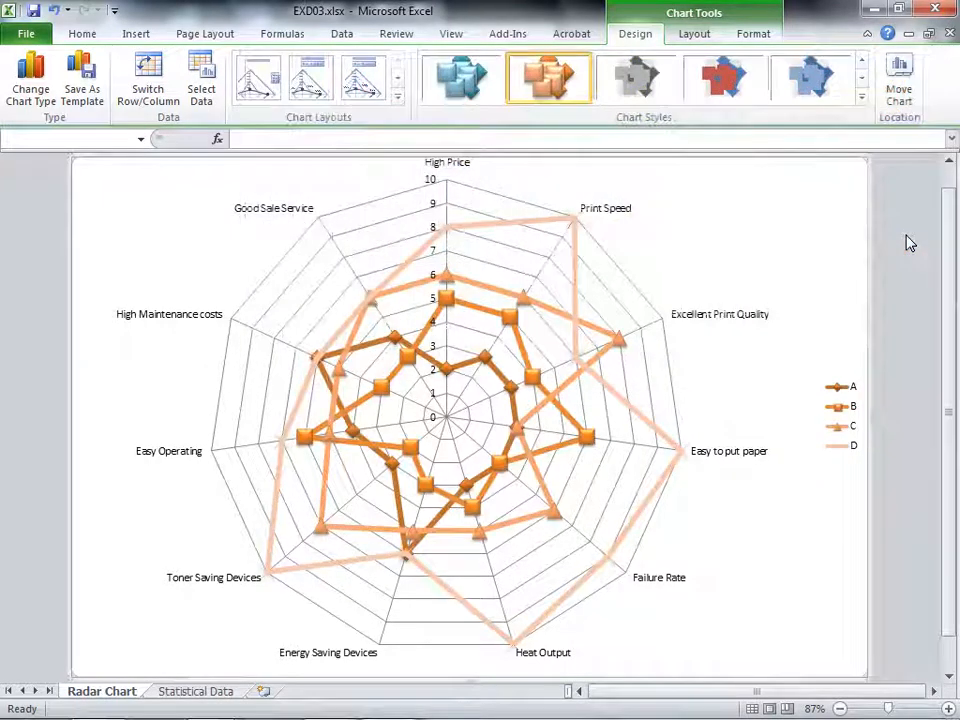
Check the chart label requirement in the Acrobat instructions and set the chart's text to font size 18 in Dark Blue.
key("alt+Tab")
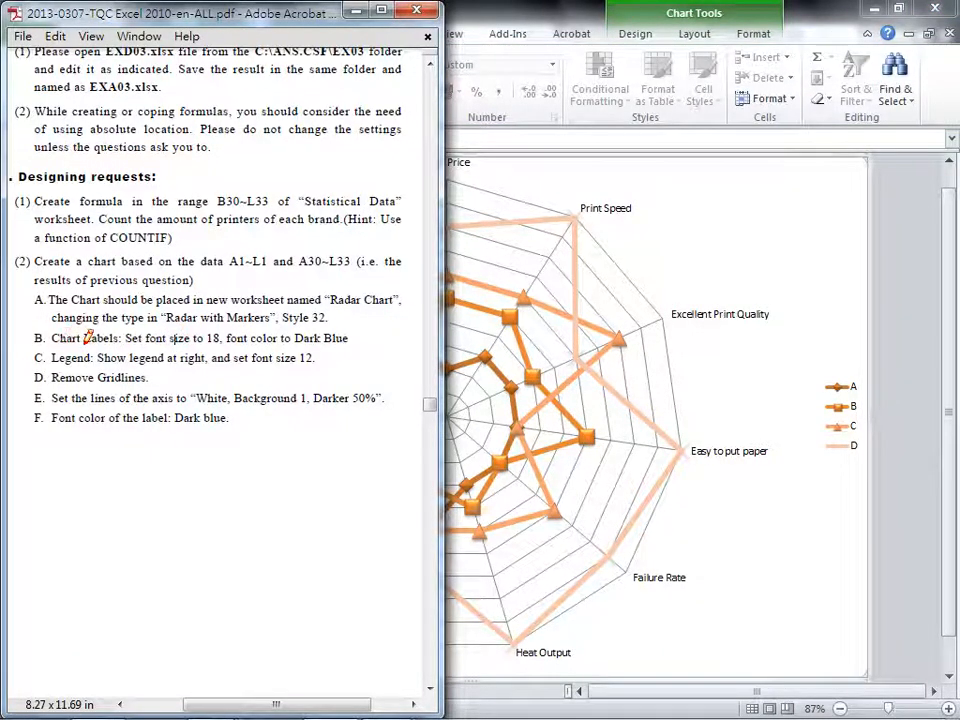
left_click_drag(128, 343, 376, 343)
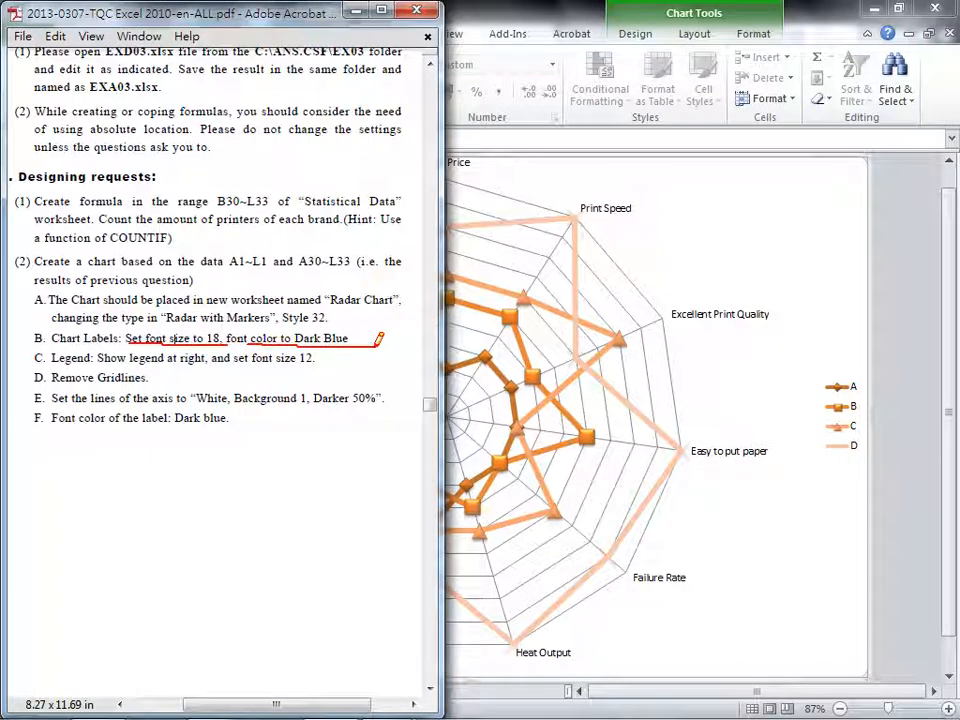
left_click(561, 326)
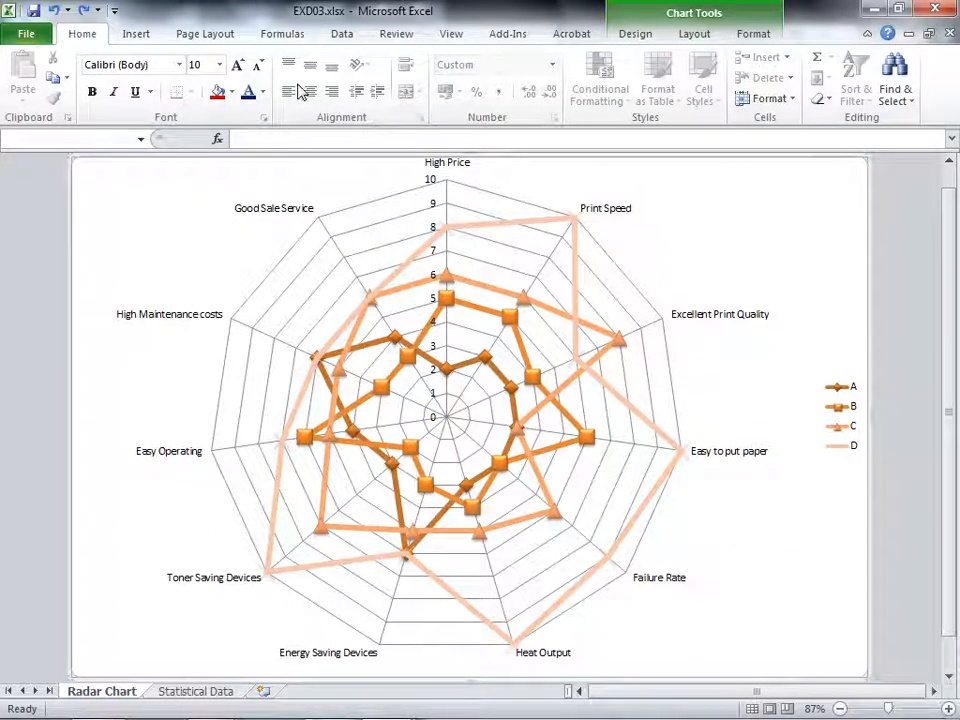
left_click(220, 64)
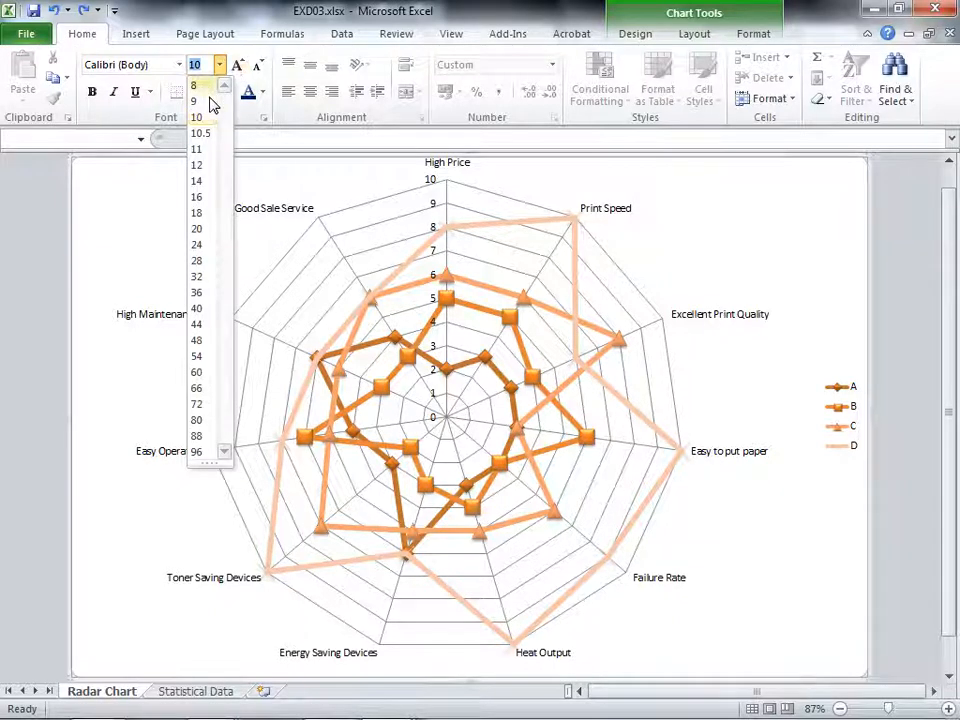
left_click(203, 212)
left_click(262, 93)
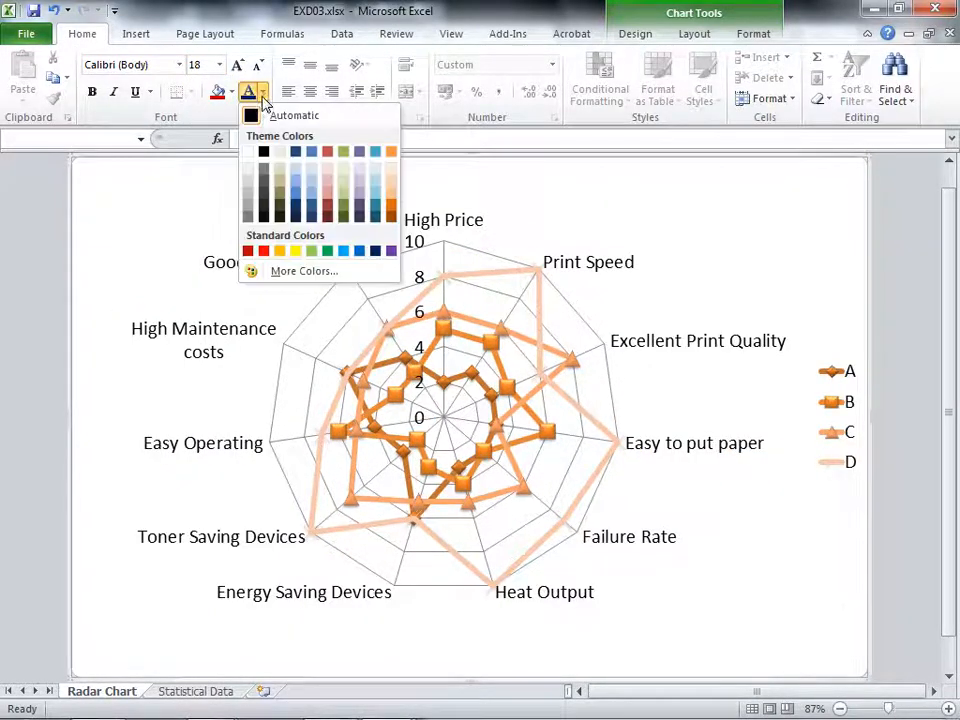
left_click(376, 251)
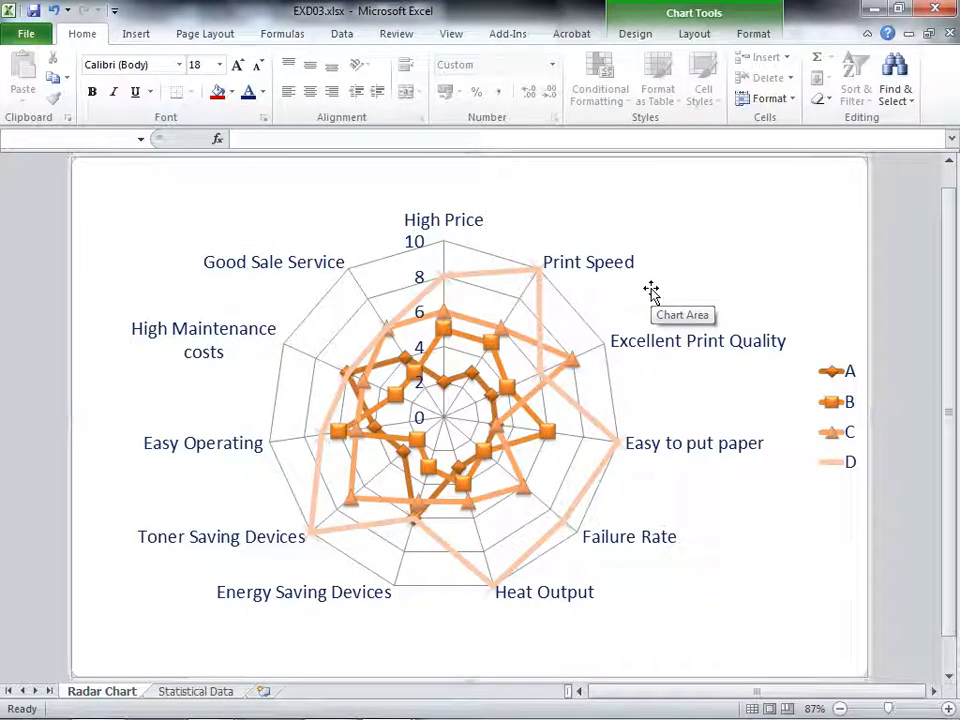
Check the legend requirement in the Acrobat instructions and set the chart's legend to Show Legend at Right.
key("alt+Tab")
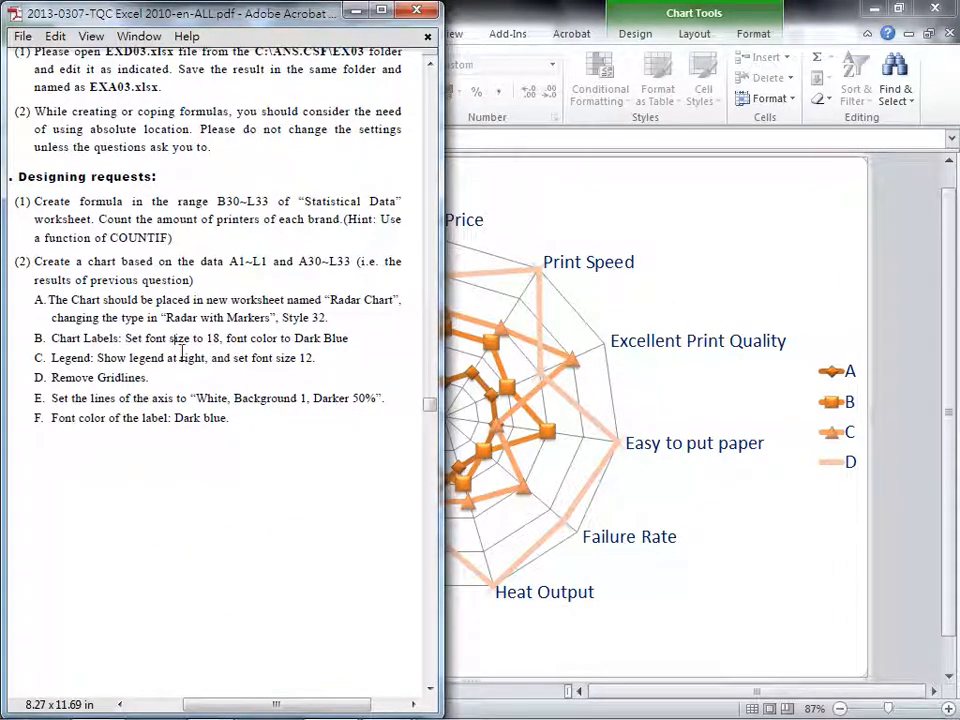
left_click_drag(104, 362, 328, 361)
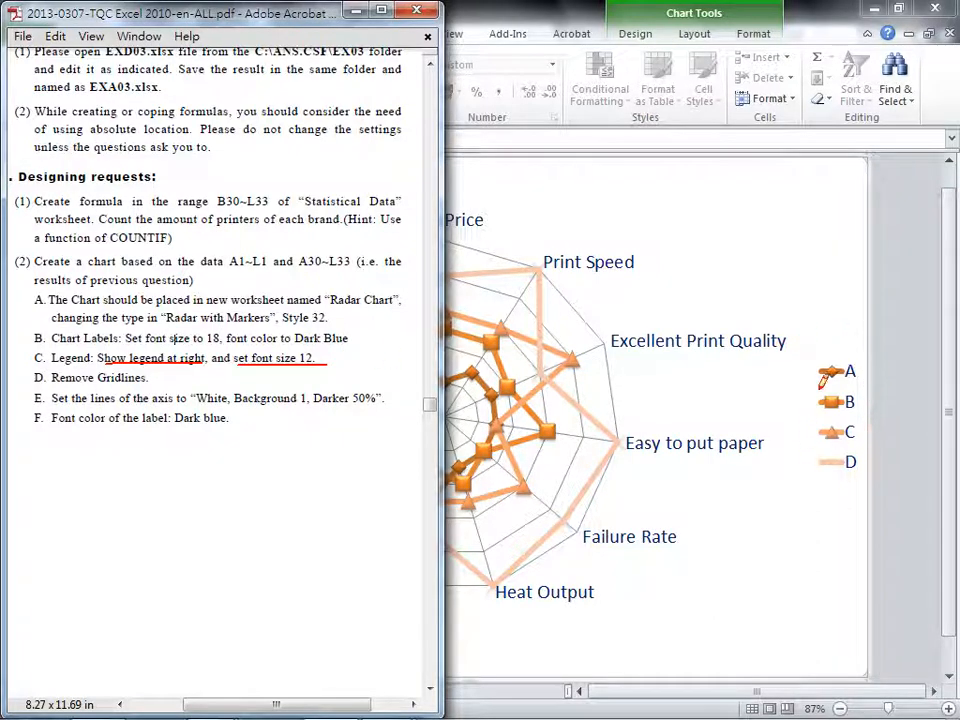
key("Escape")
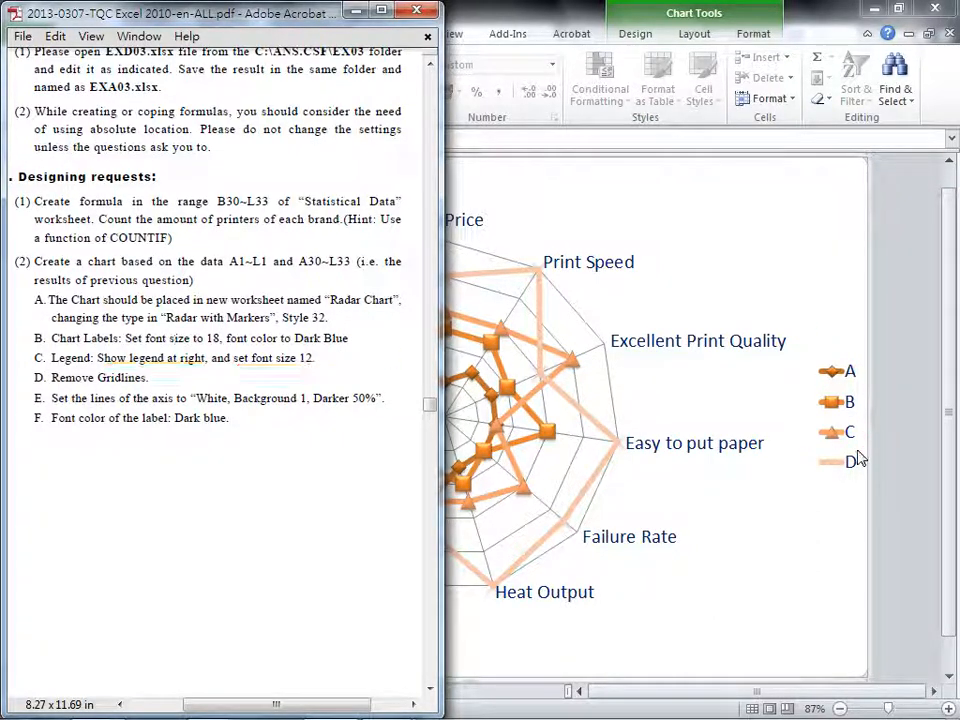
left_click(820, 332)
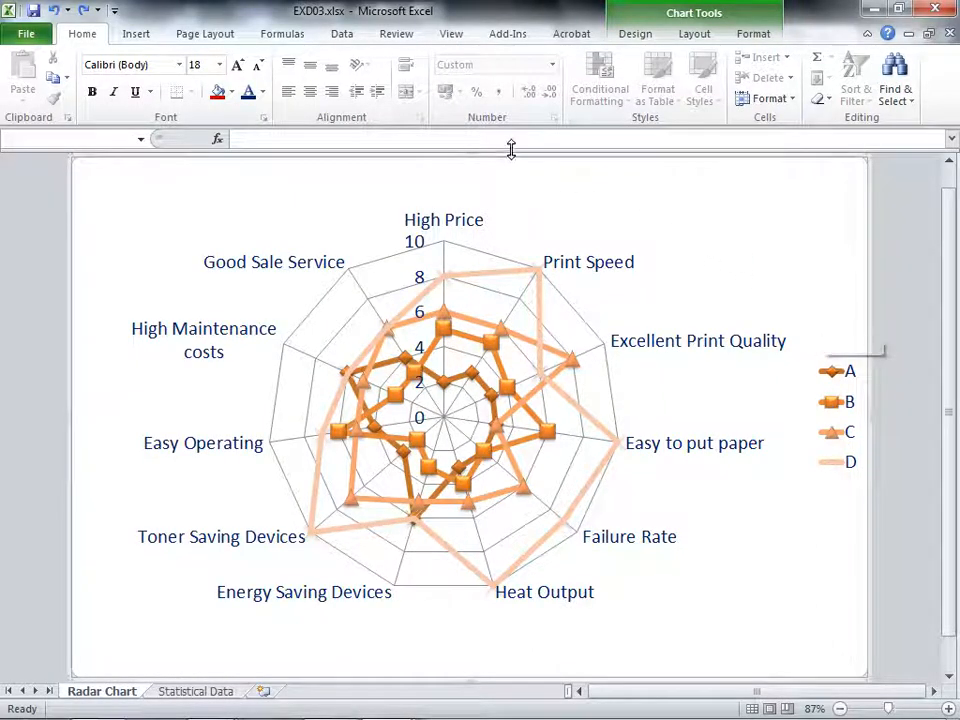
left_click(693, 36)
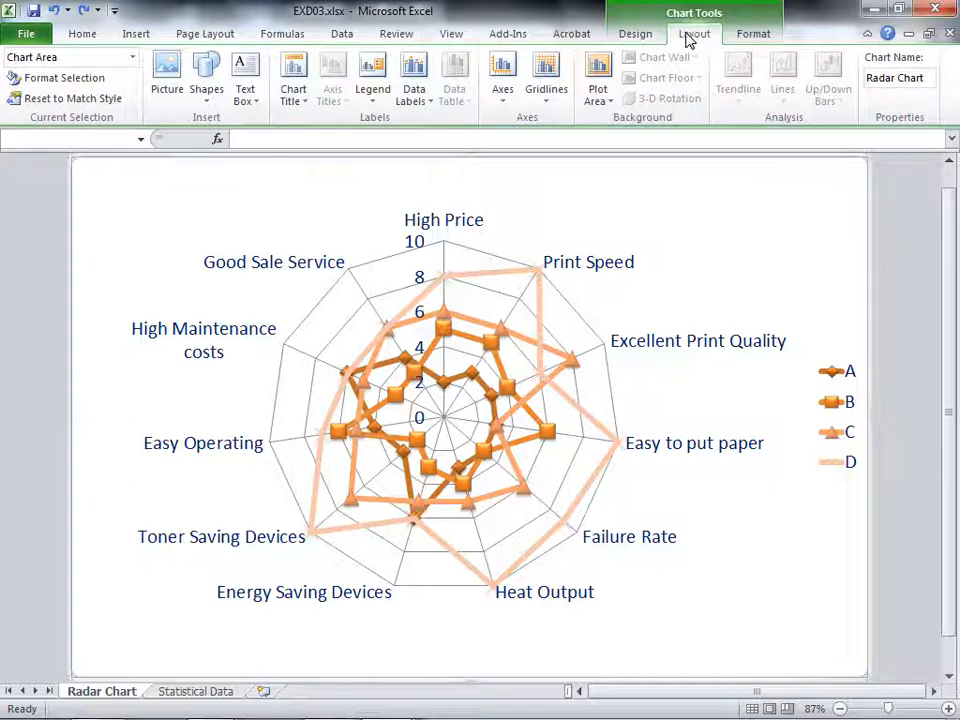
left_click(373, 98)
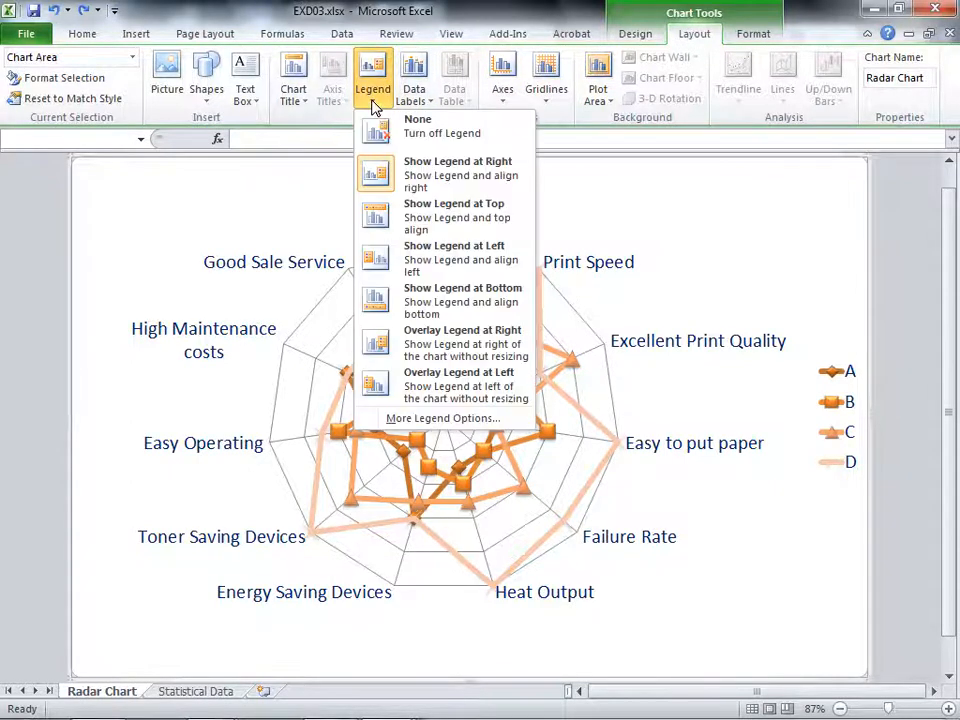
left_click(376, 177)
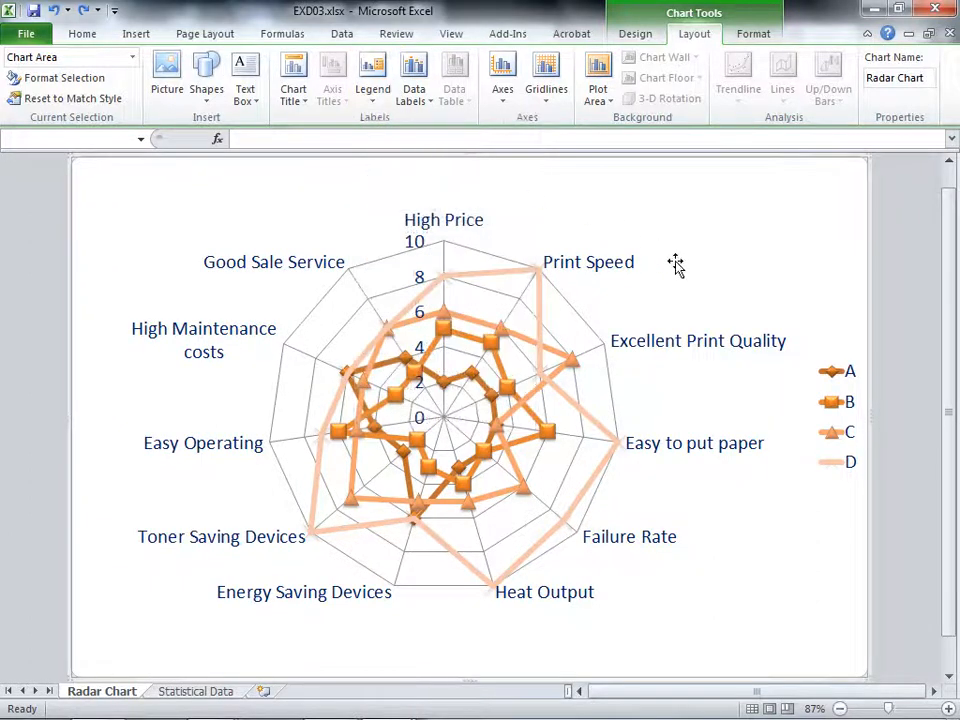
Set the font size of the chart's legend to 12.
left_click(806, 358)
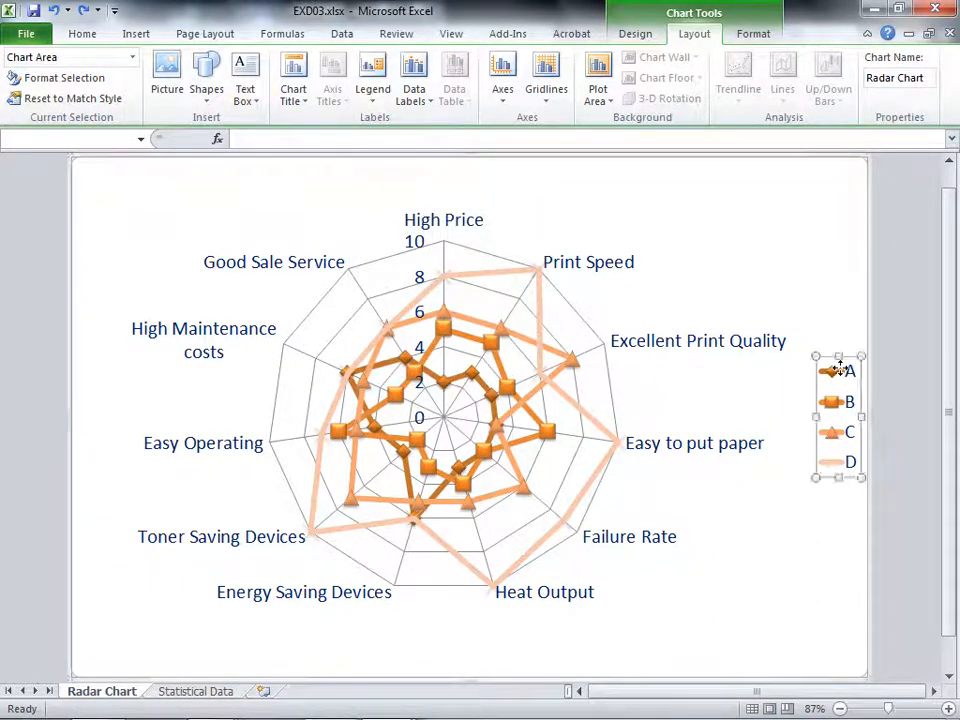
left_click(84, 35)
left_click(220, 64)
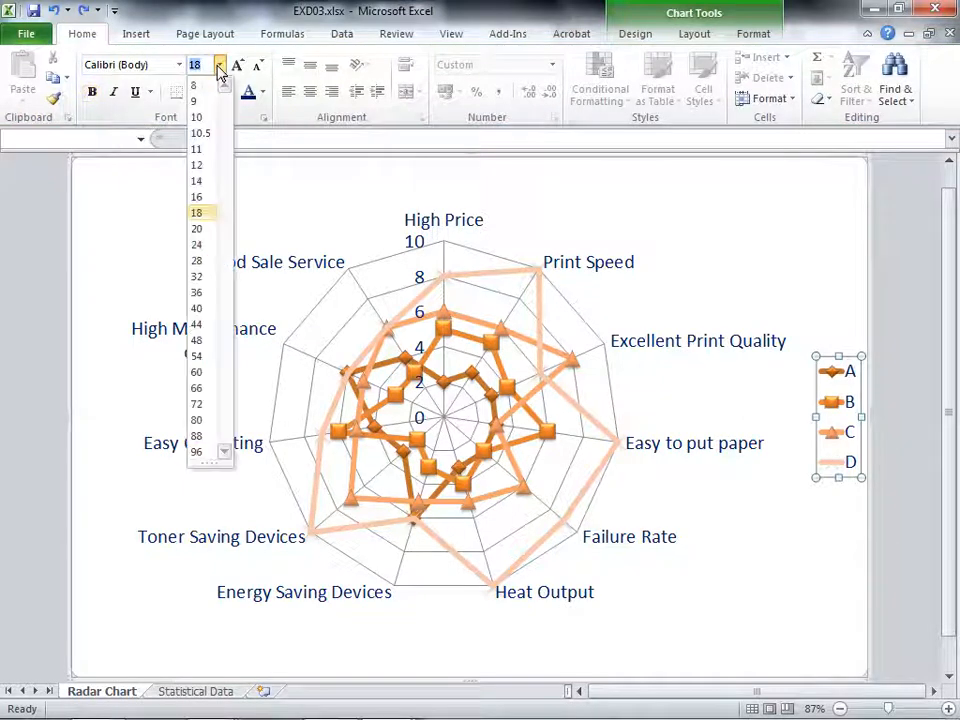
left_click(200, 165)
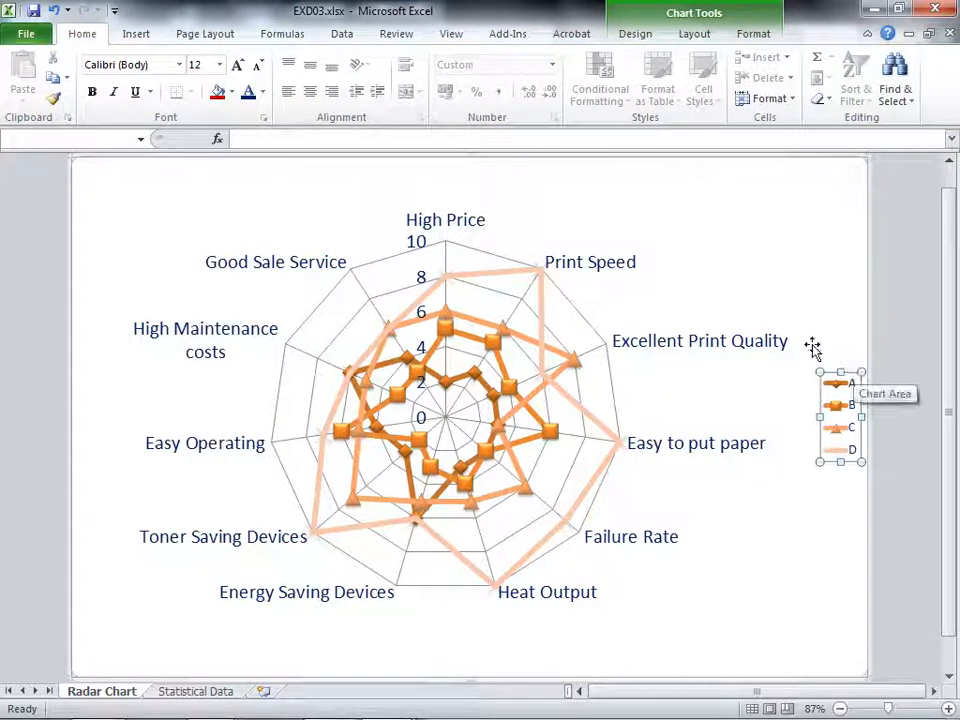
Switch to the instructions PDF in Adobe Acrobat and mark requirement D about the chart's gridlines.
key("alt+Tab")
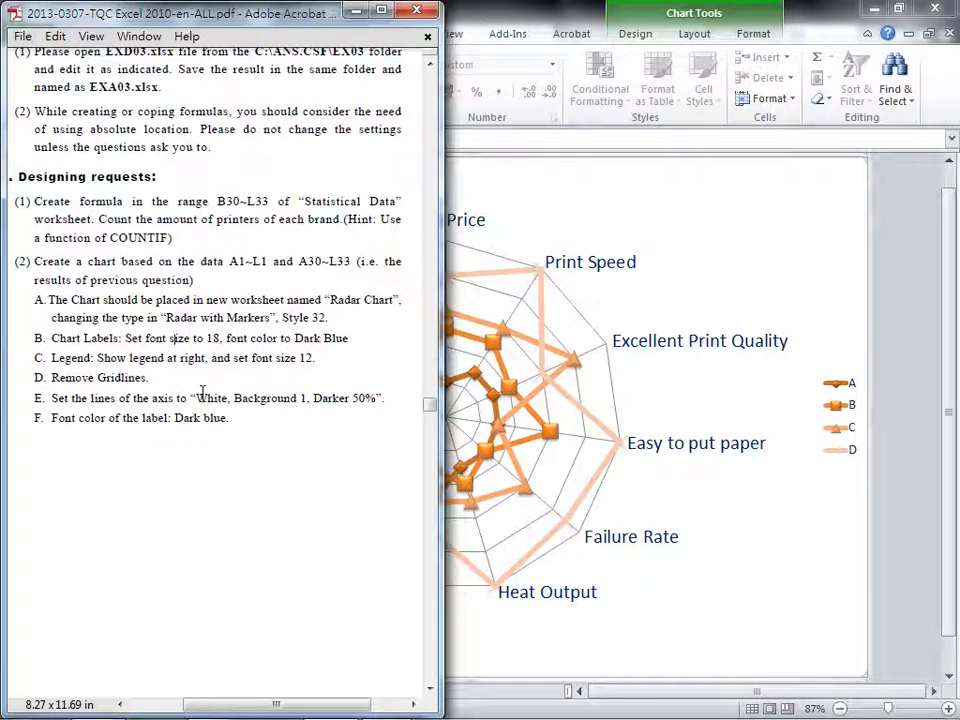
left_click_drag(47, 383, 155, 384)
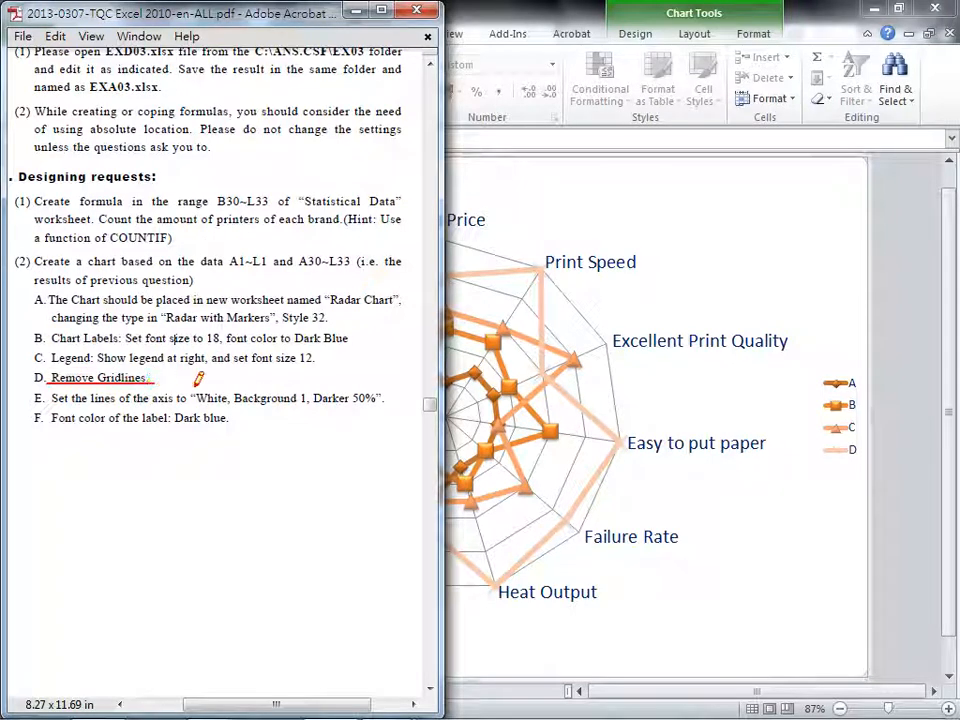